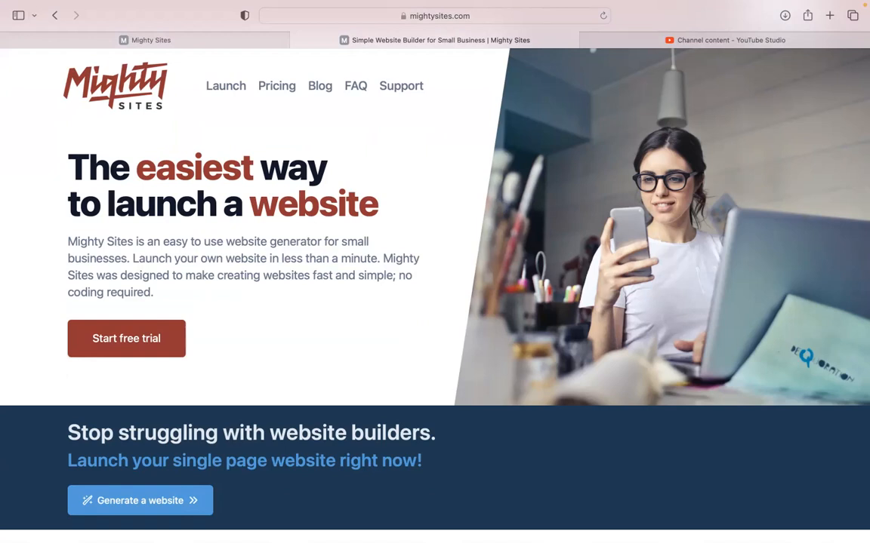
Skim the mightysites.com homepage's blog and one-page site features, then switch to the Mighty Sites builder.
scroll(435, 287, "down", 2)
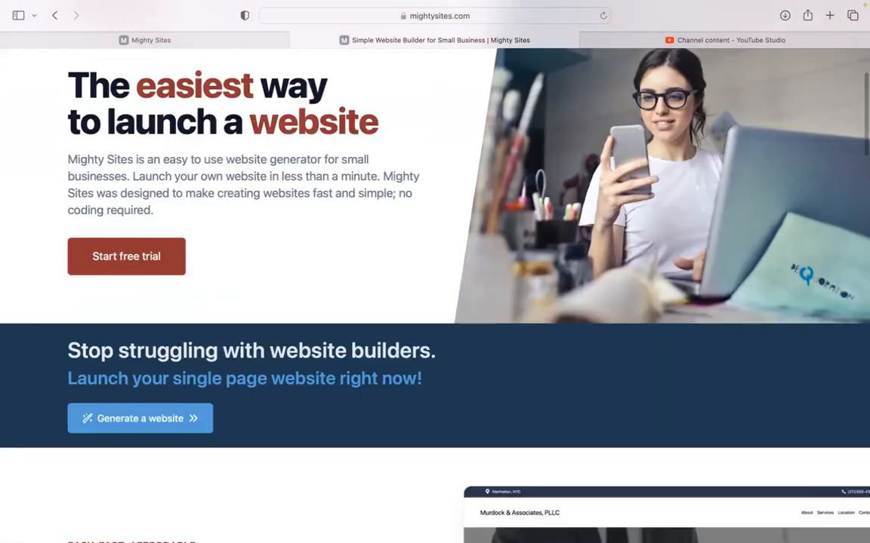
scroll(434, 287, "down", 2)
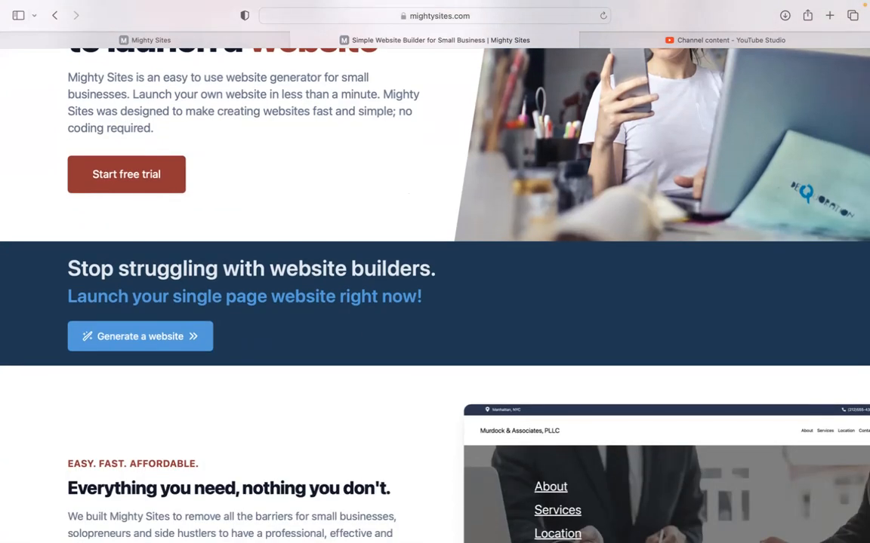
scroll(434, 287, "down", 2)
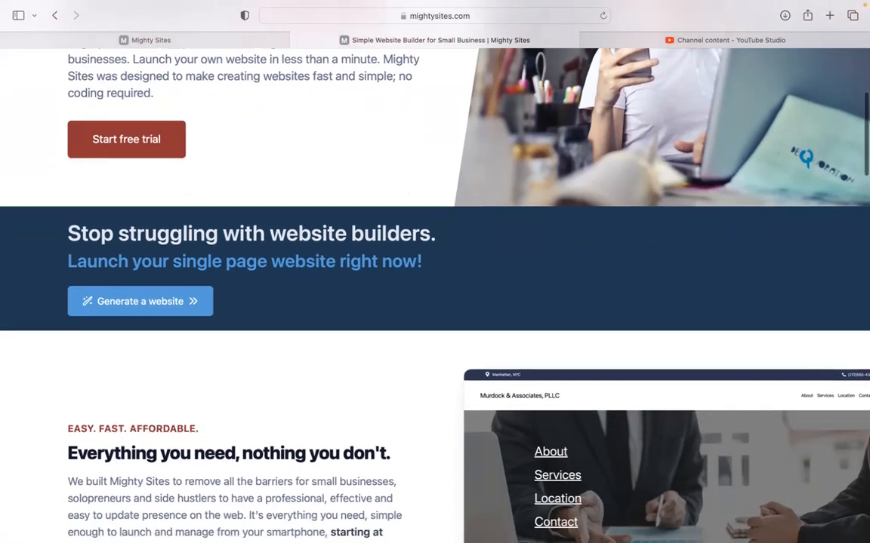
scroll(435, 287, "down", 5)
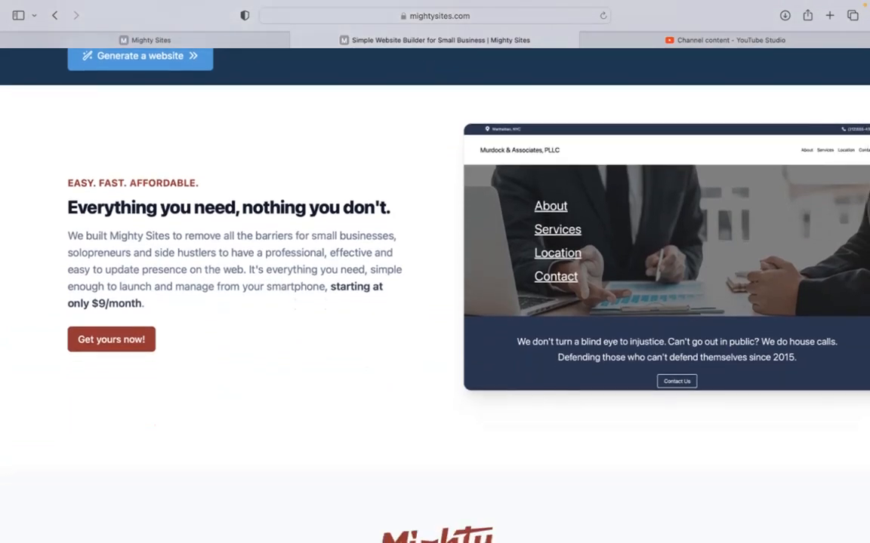
scroll(435, 287, "down", 2)
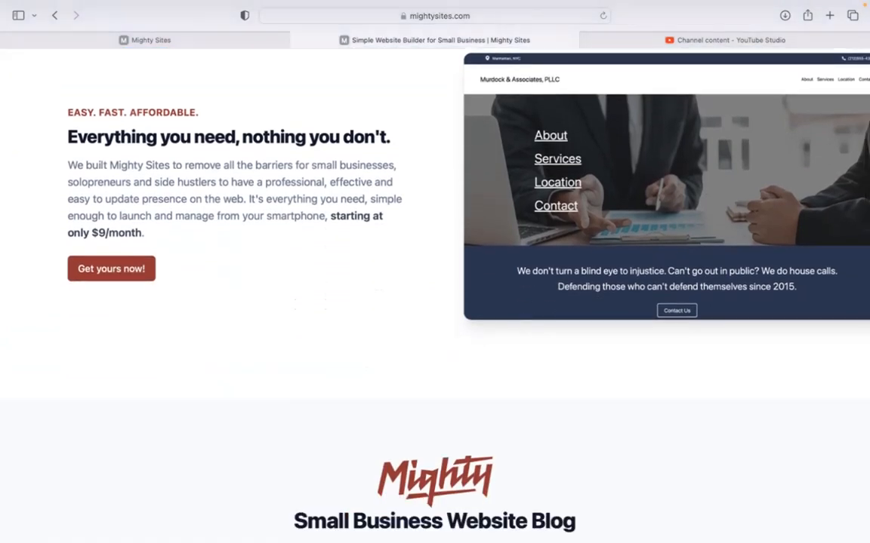
scroll(435, 287, "down", 3)
scroll(435, 286, "down", 7)
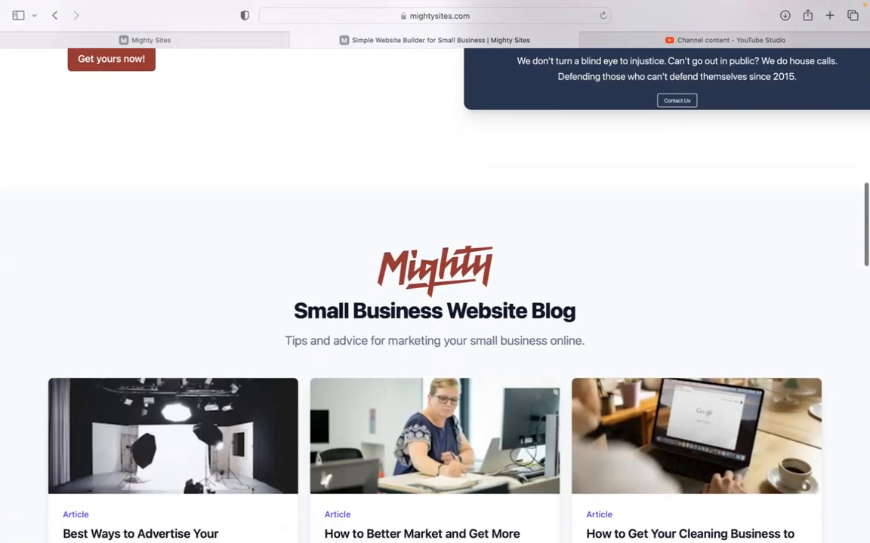
scroll(435, 287, "down", 7)
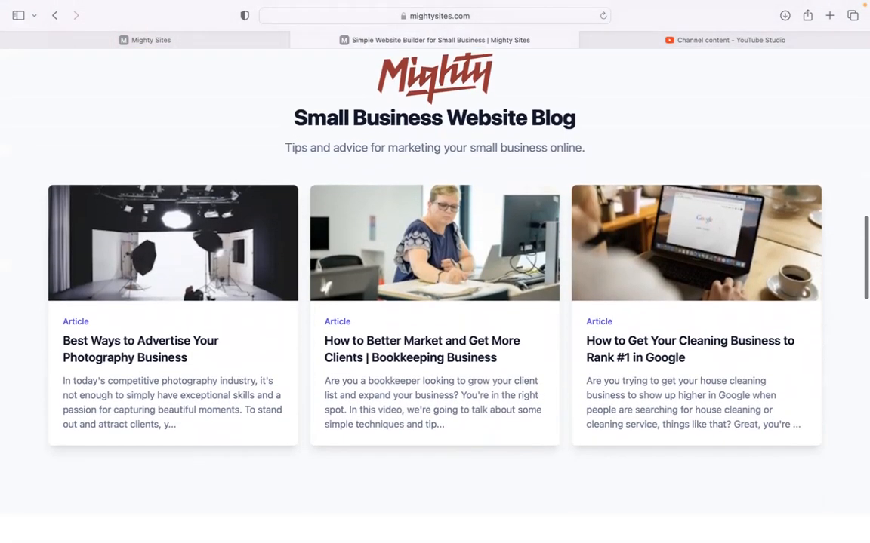
scroll(435, 287, "down", 6)
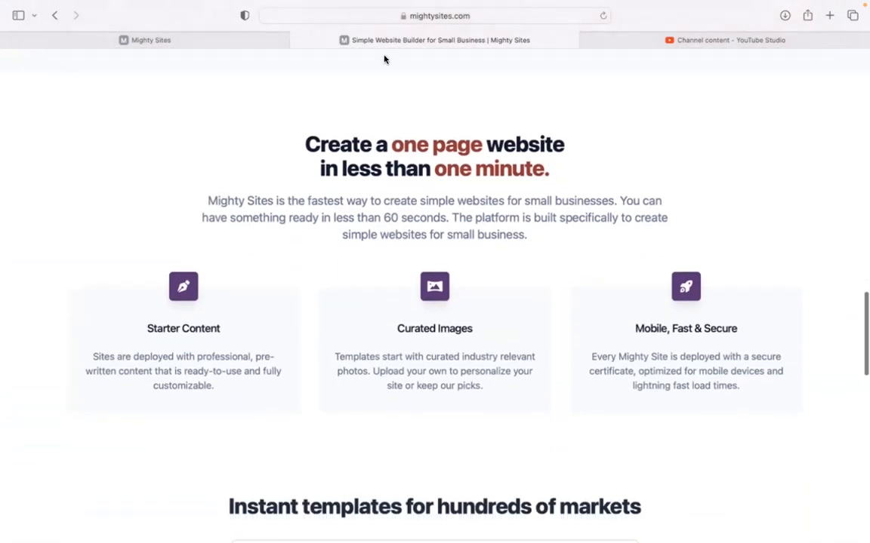
left_click(251, 42)
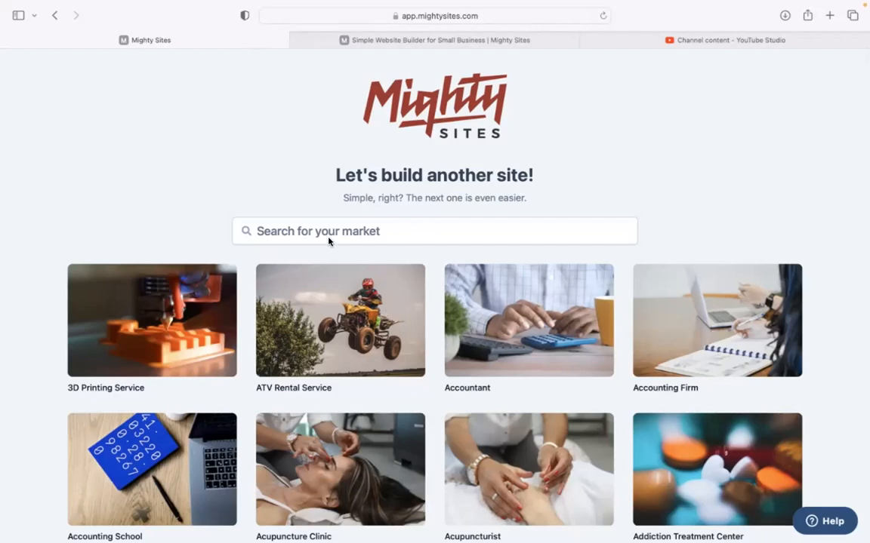
Browse the template grid, then filter the market search by 'pizza re'.
scroll(252, 173, "down", 5)
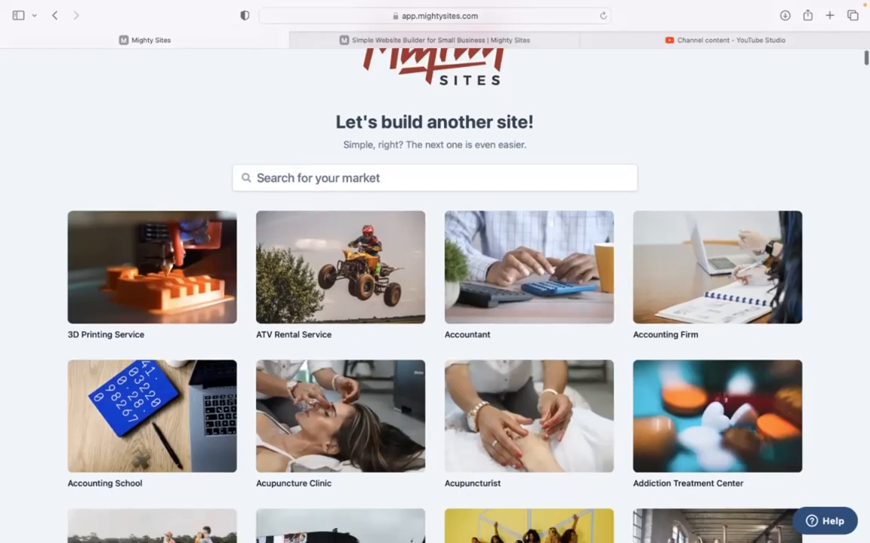
scroll(422, 266, "down", 8)
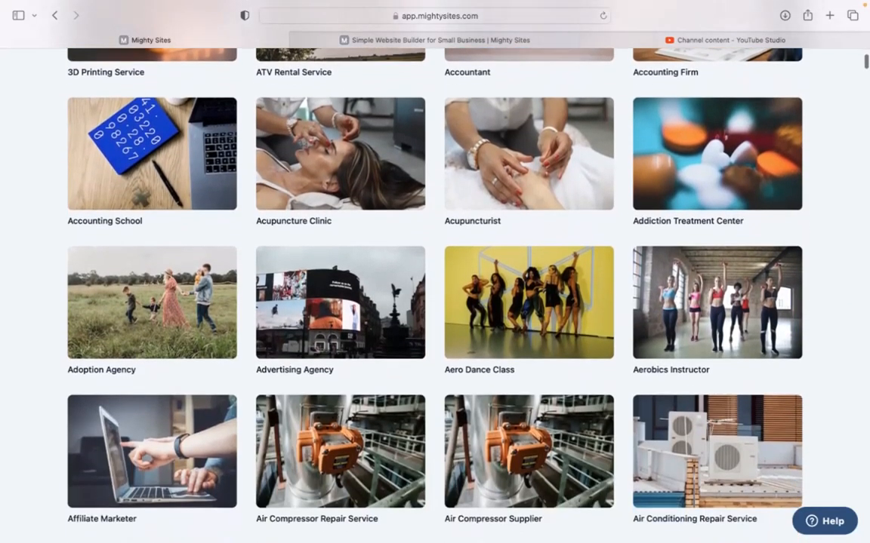
scroll(434, 286, "down", 8)
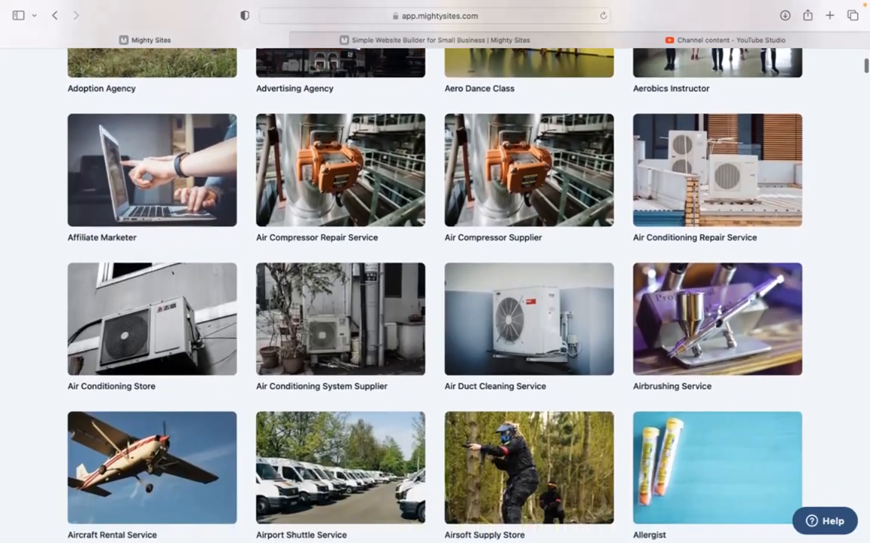
scroll(435, 287, "up", 7)
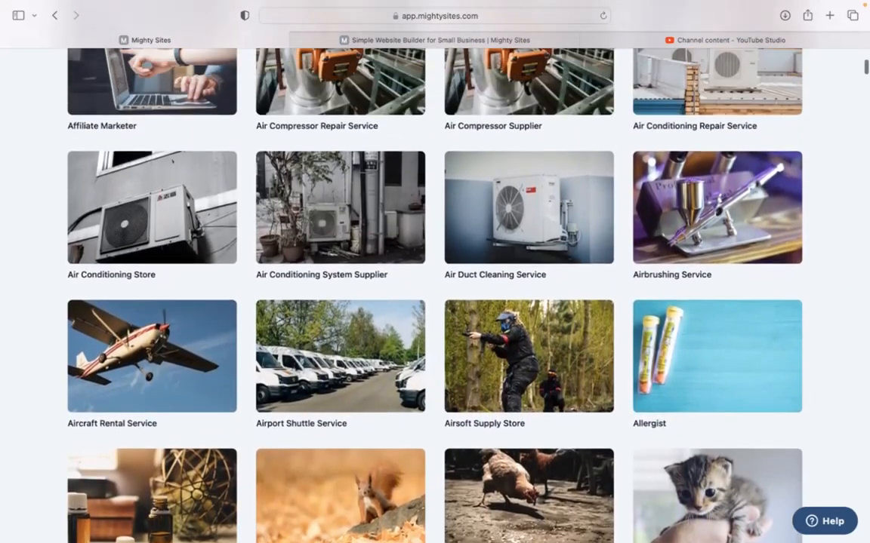
scroll(435, 287, "up", 9)
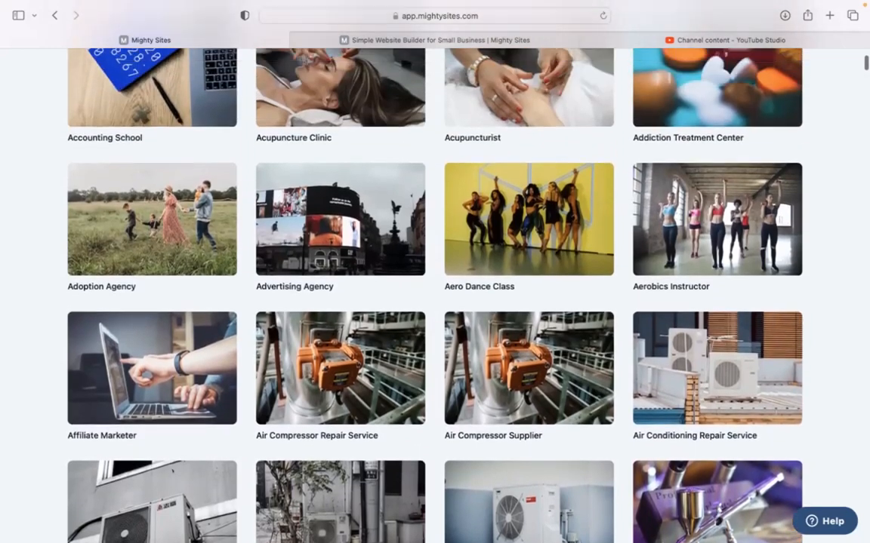
scroll(286, 169, "up", 4)
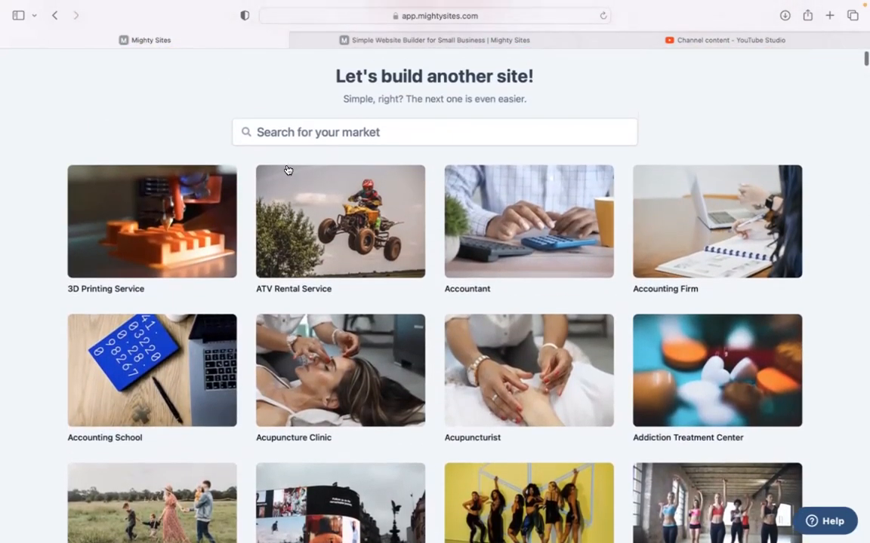
left_click(405, 129)
type("pizza re")
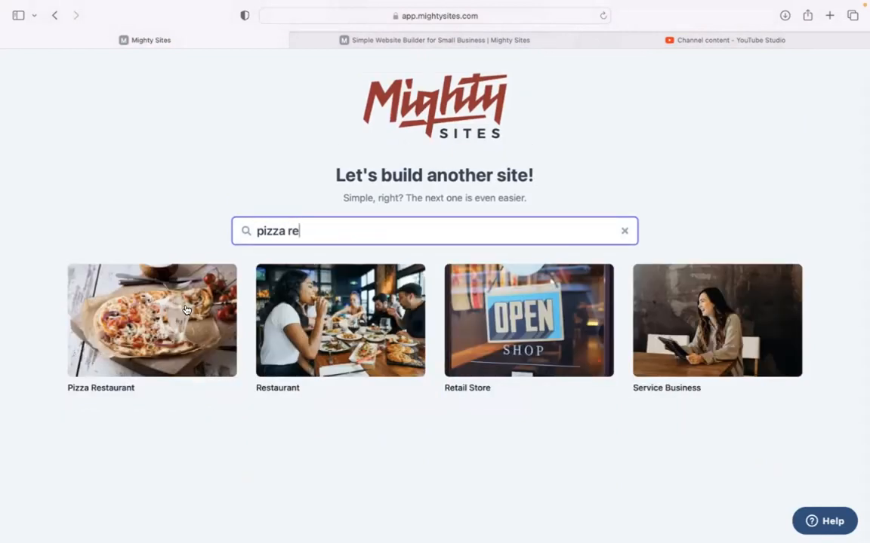
Pick the Pizza Restaurant template and submit Gourmet Pie Perfection, Denver, Colorado as the company details.
left_click(169, 281)
type("Gourmet Pie Perfection")
left_click(301, 301)
type("Denve")
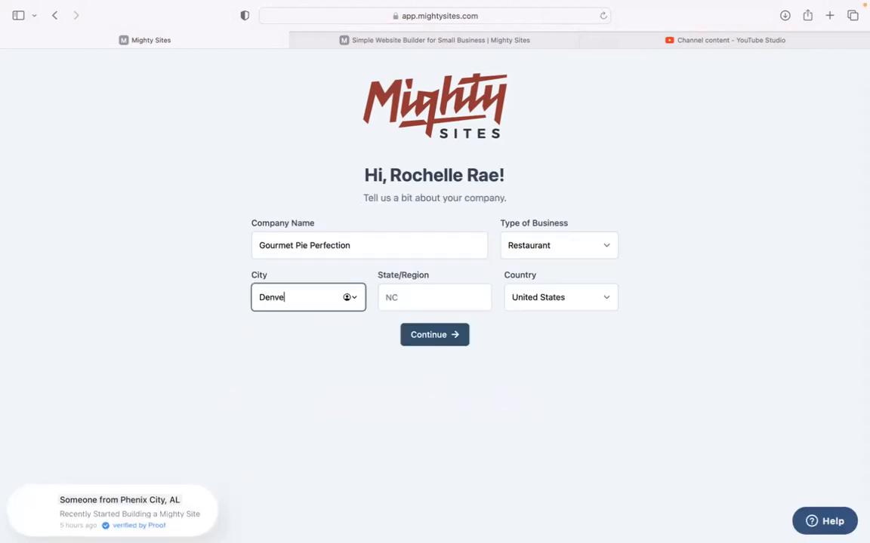
type("r")
left_click(435, 306)
type("c")
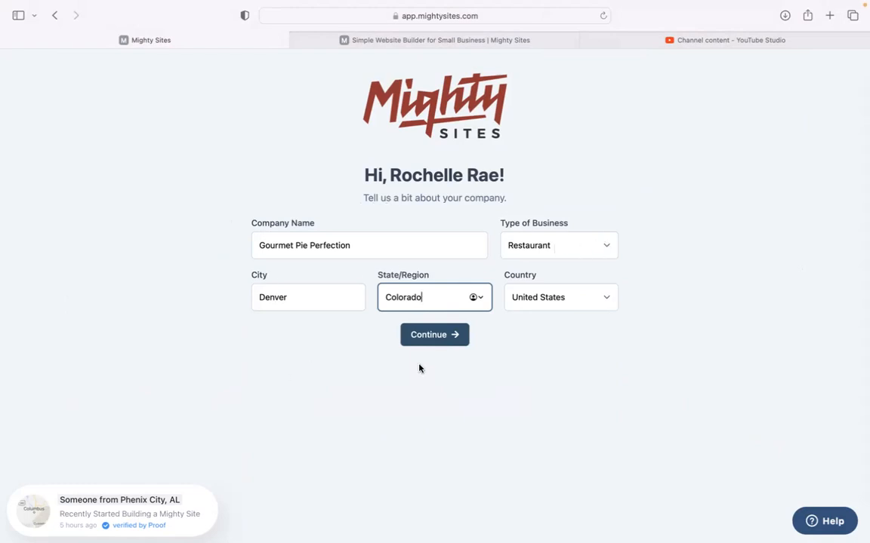
left_click(452, 345)
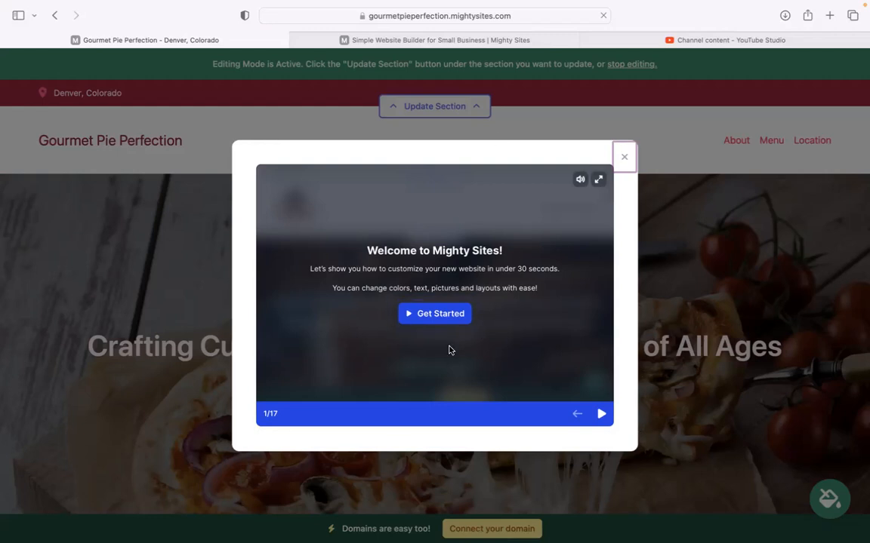
Step through the welcome tour slides up to text editing, then close the tour.
left_click(600, 416)
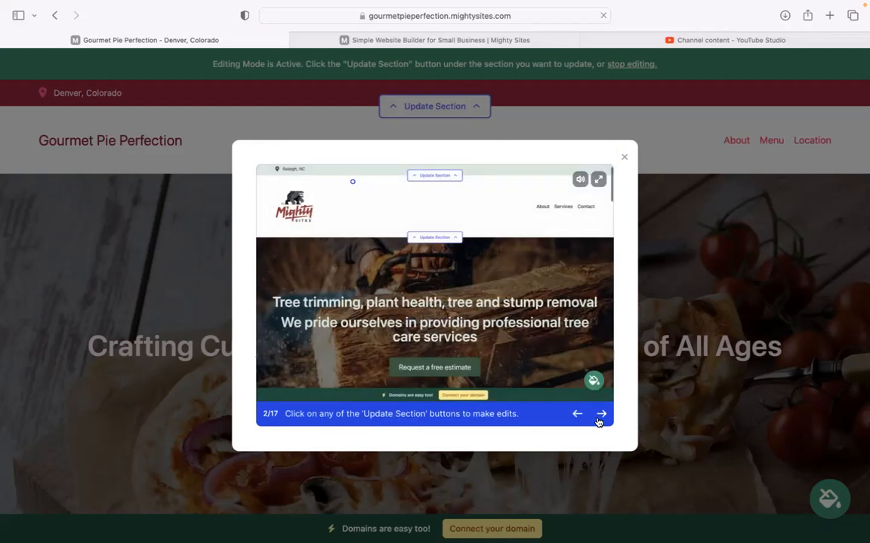
left_click(601, 416)
left_click(600, 416)
left_click(600, 416)
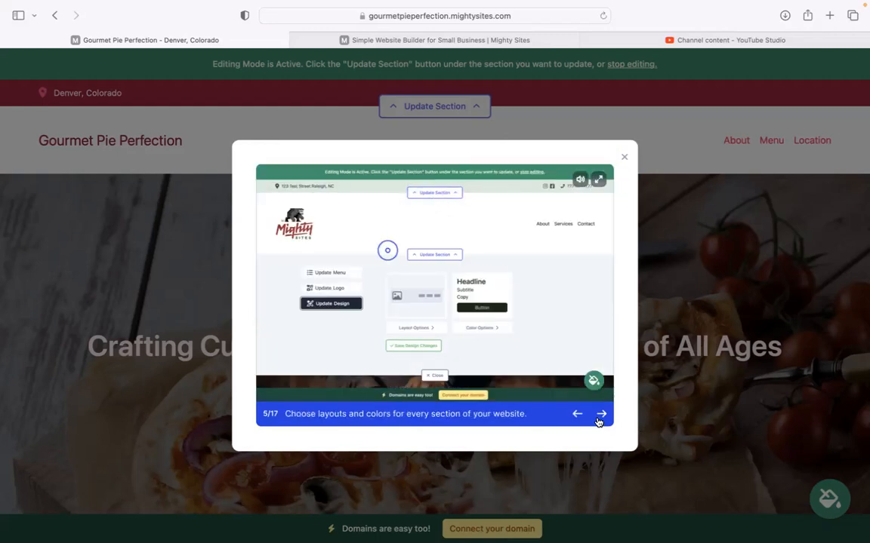
left_click(600, 416)
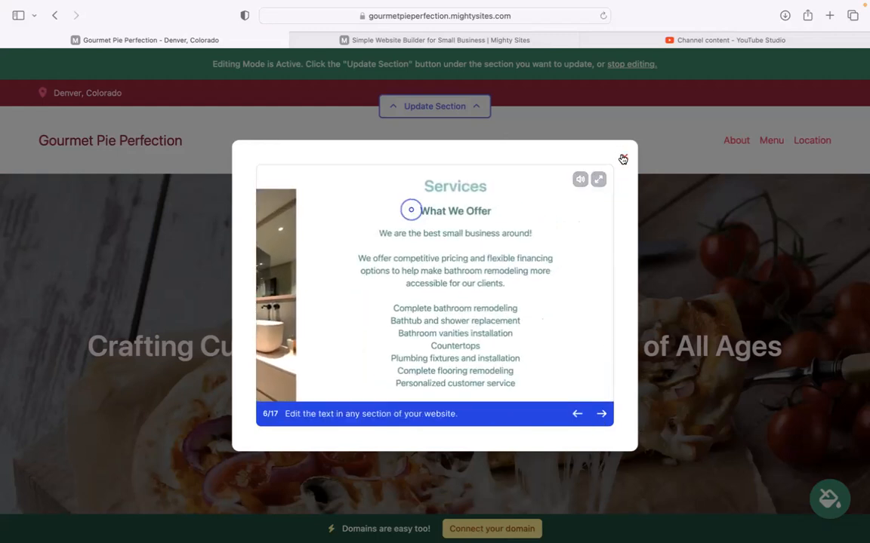
left_click(623, 159)
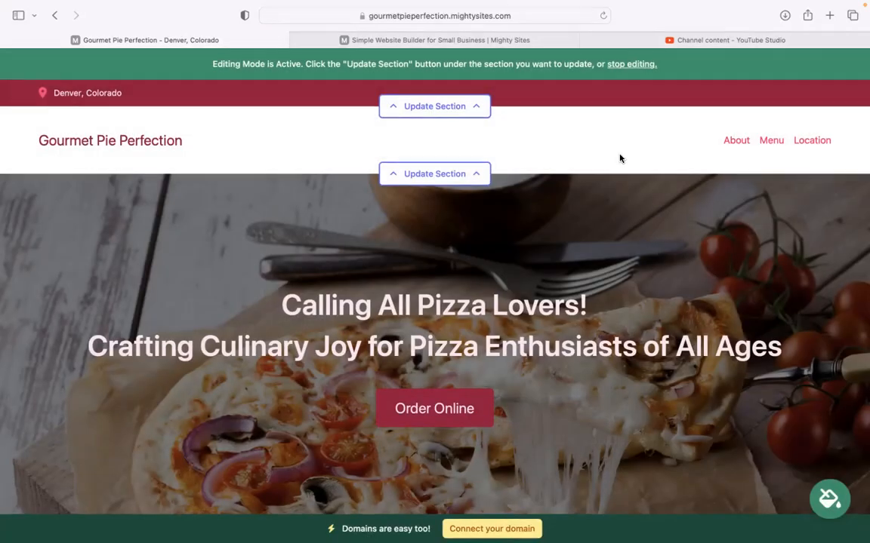
Scroll down through the About Us and location sections, then back up to the header and pizza hero.
scroll(622, 158, "down", 4)
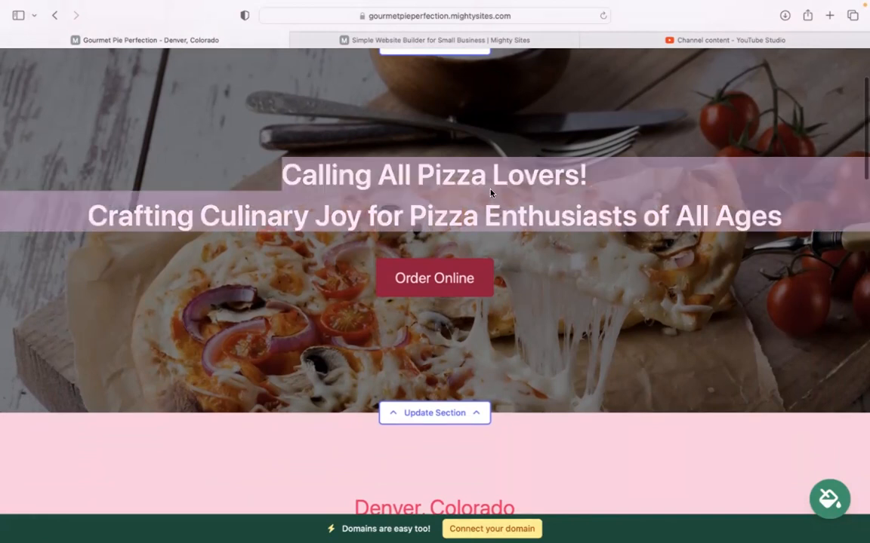
scroll(550, 266, "down", 3)
scroll(578, 288, "down", 10)
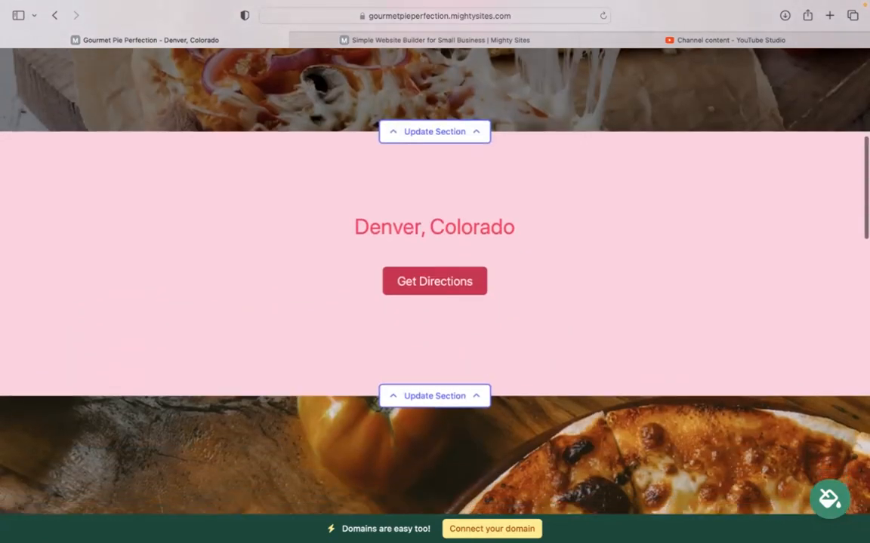
scroll(649, 363, "down", 5)
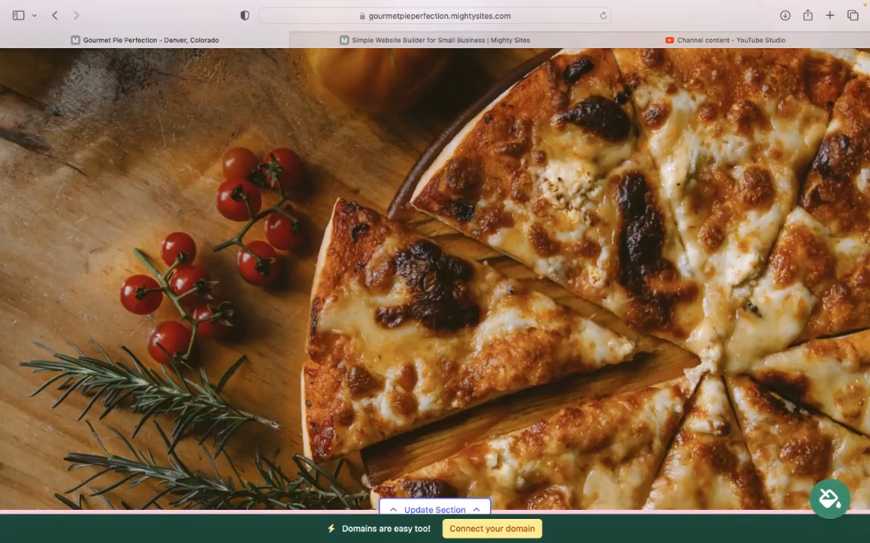
scroll(434, 272, "down", 10)
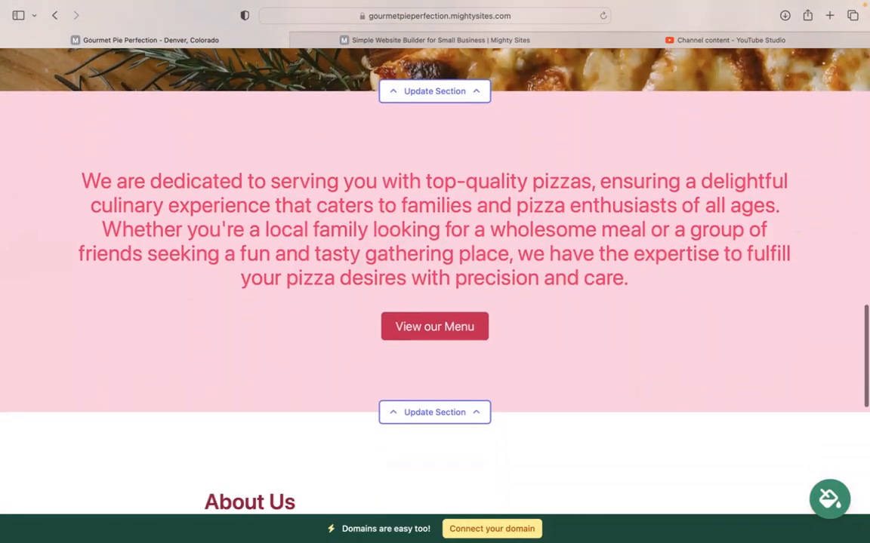
scroll(435, 271, "down", 3)
scroll(435, 272, "up", 3)
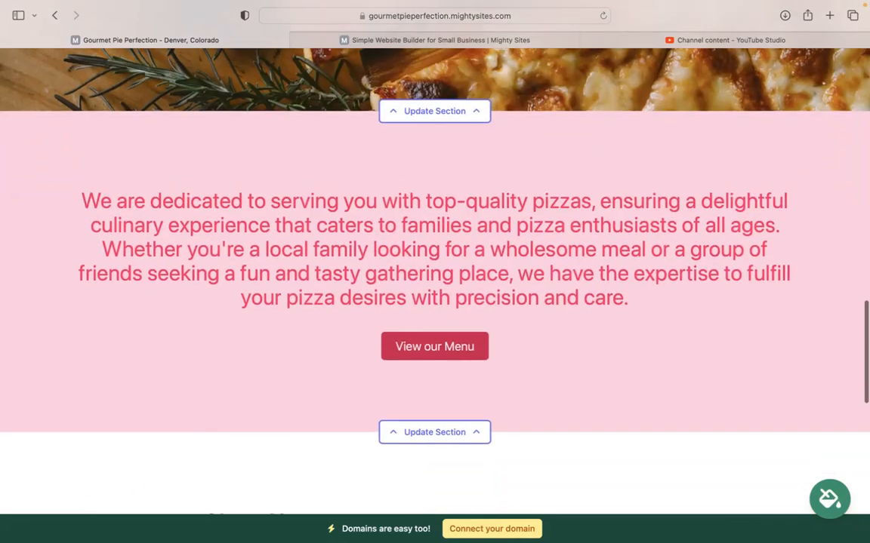
scroll(435, 271, "down", 4)
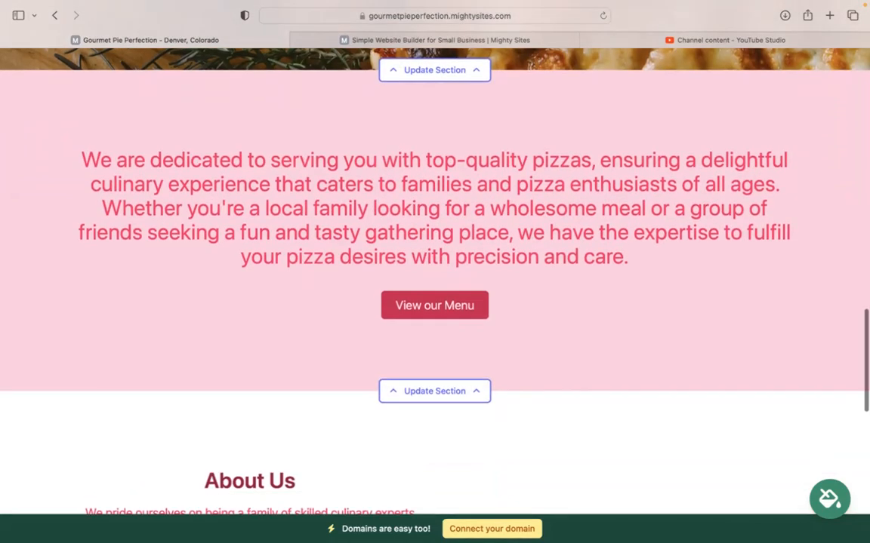
scroll(435, 272, "down", 9)
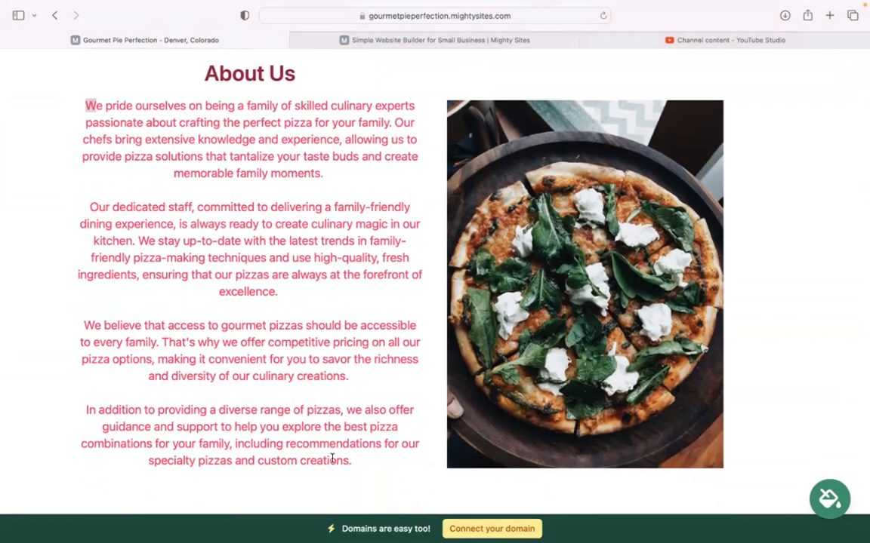
scroll(333, 460, "down", 2)
scroll(435, 279, "down", 2)
scroll(434, 279, "up", 15)
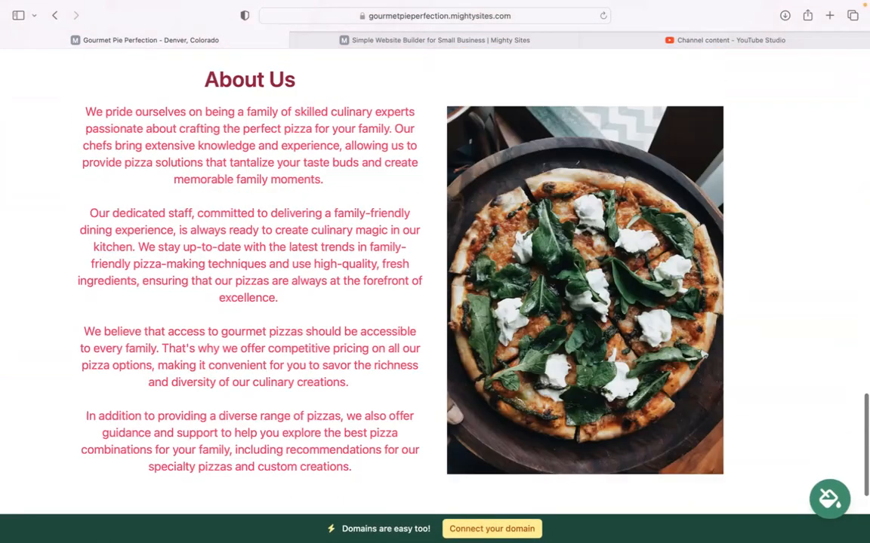
scroll(434, 279, "up", 1)
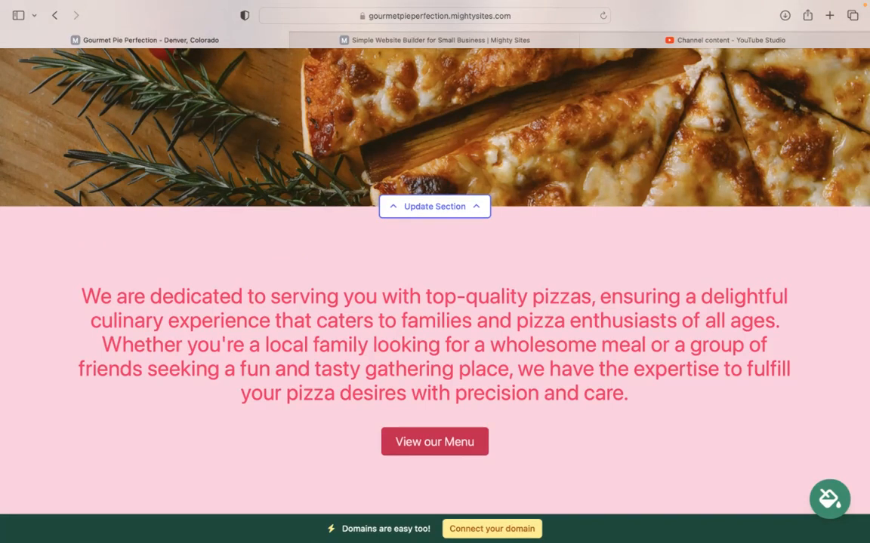
scroll(434, 279, "up", 5)
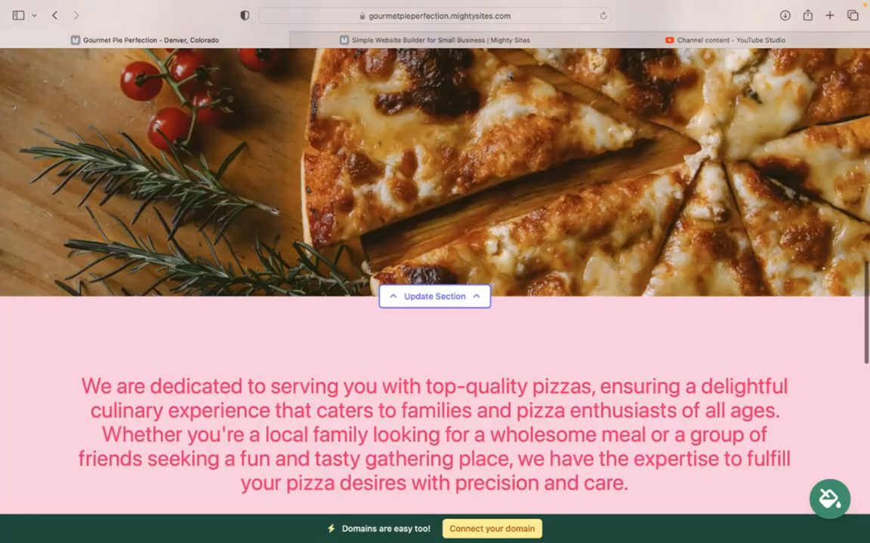
scroll(435, 280, "up", 2)
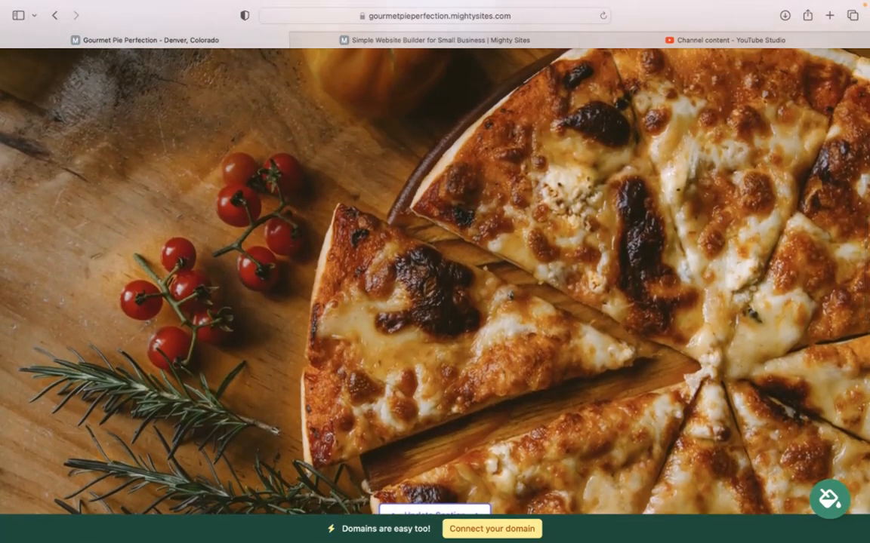
scroll(434, 280, "up", 7)
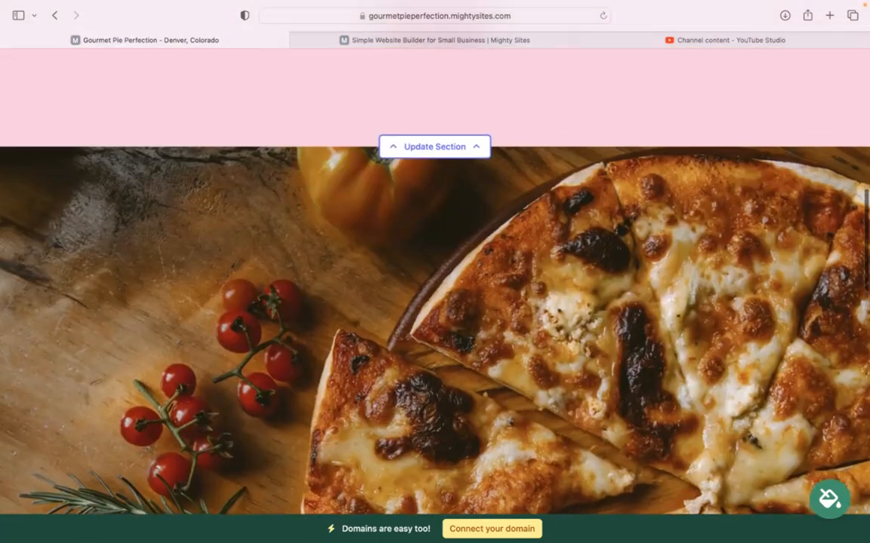
scroll(435, 280, "up", 10)
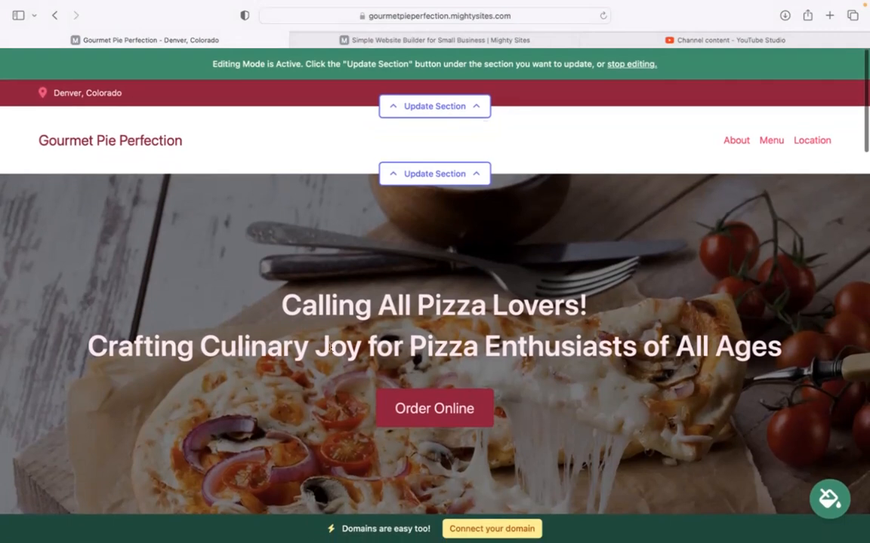
In the top bar's location details, enter the restaurant's email, show it on site, and add the phone number.
left_click(430, 108)
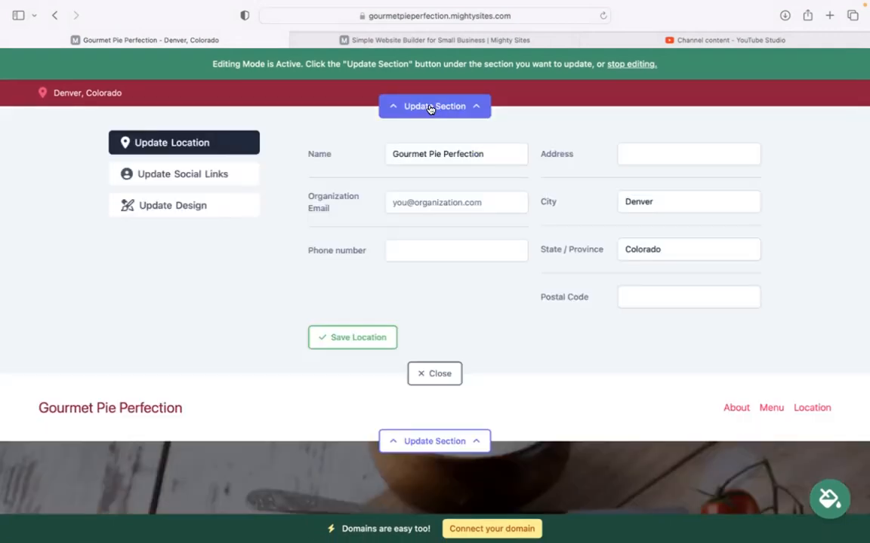
left_click(450, 196)
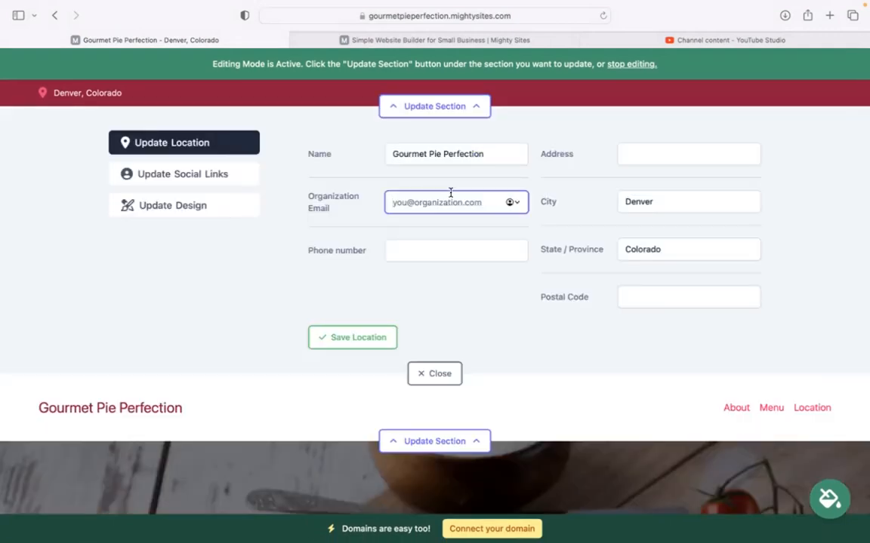
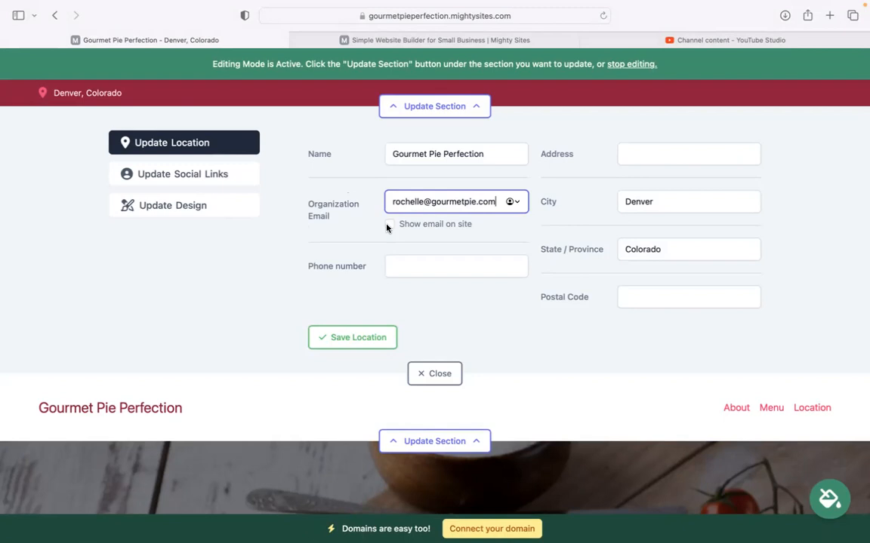
left_click(388, 224)
left_click(394, 264)
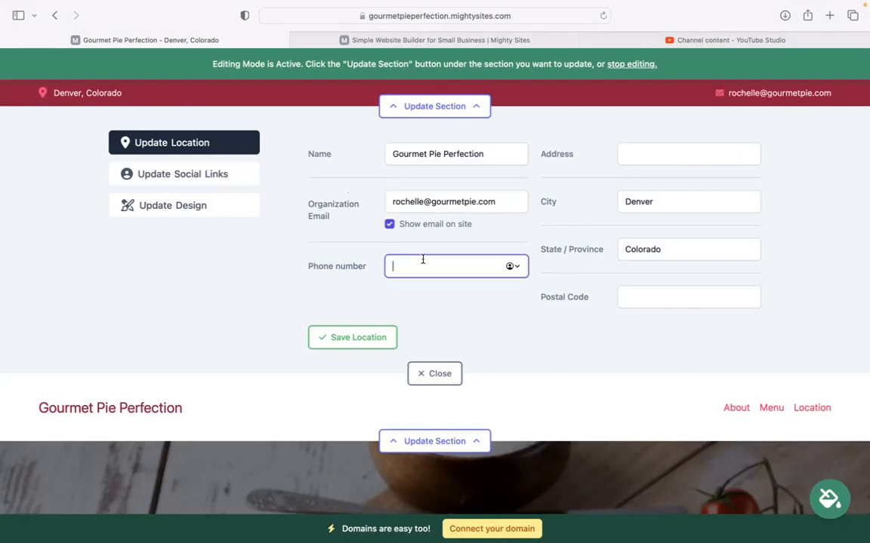
type("5895-4443")
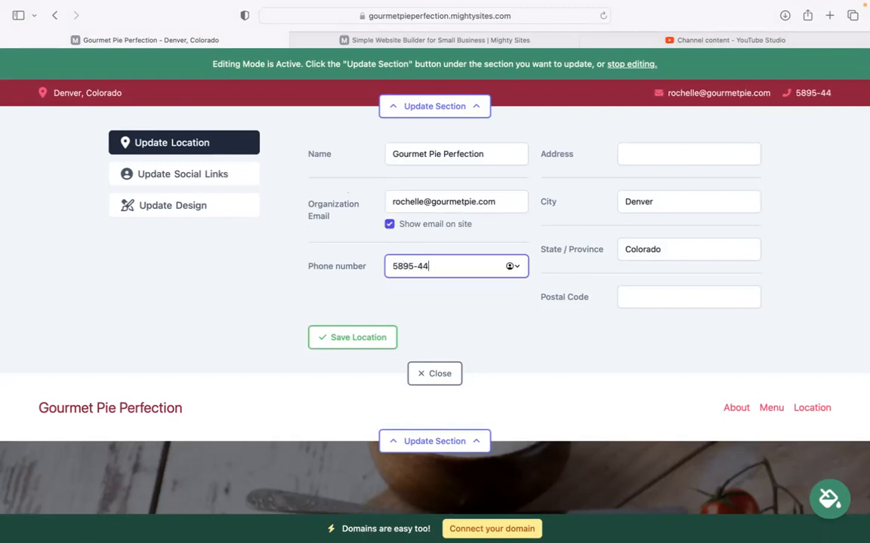
Add the street address and postal code, save the location, and close the empty social links form.
left_click(660, 155)
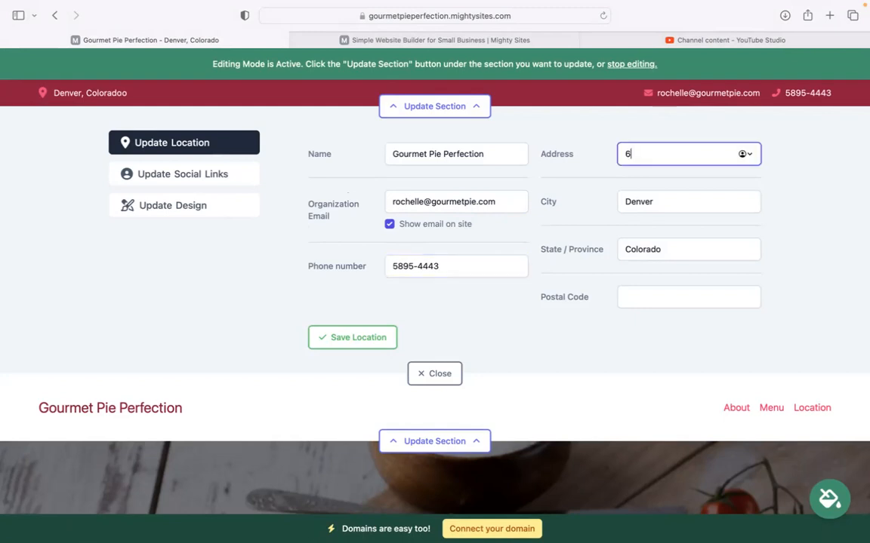
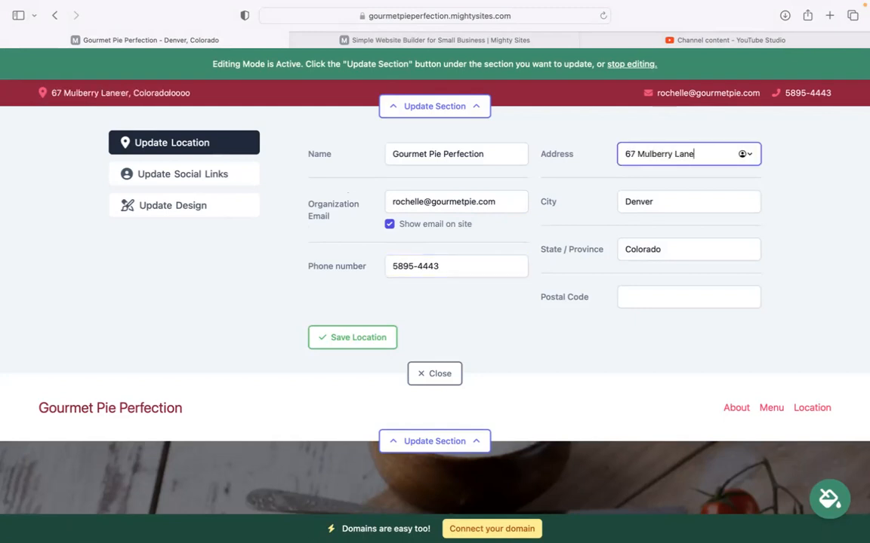
left_click(646, 296)
type("49553")
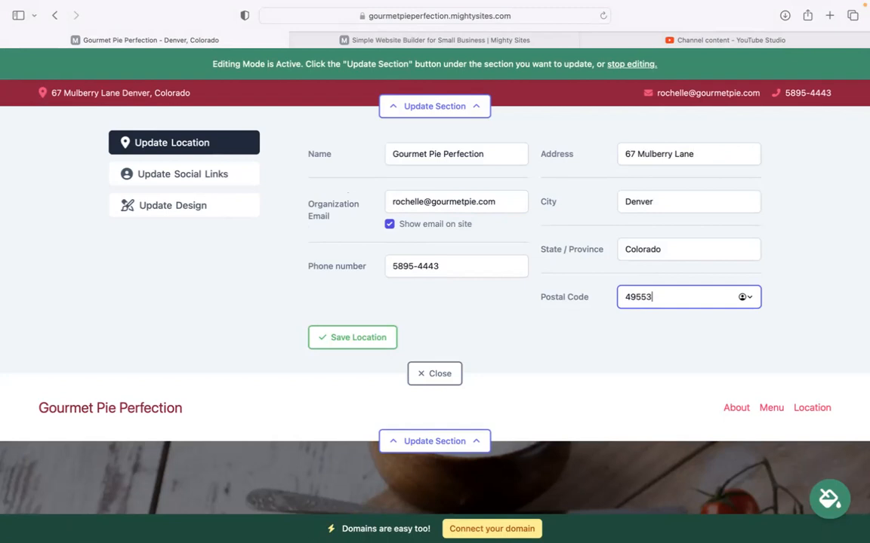
left_click(374, 340)
left_click(167, 177)
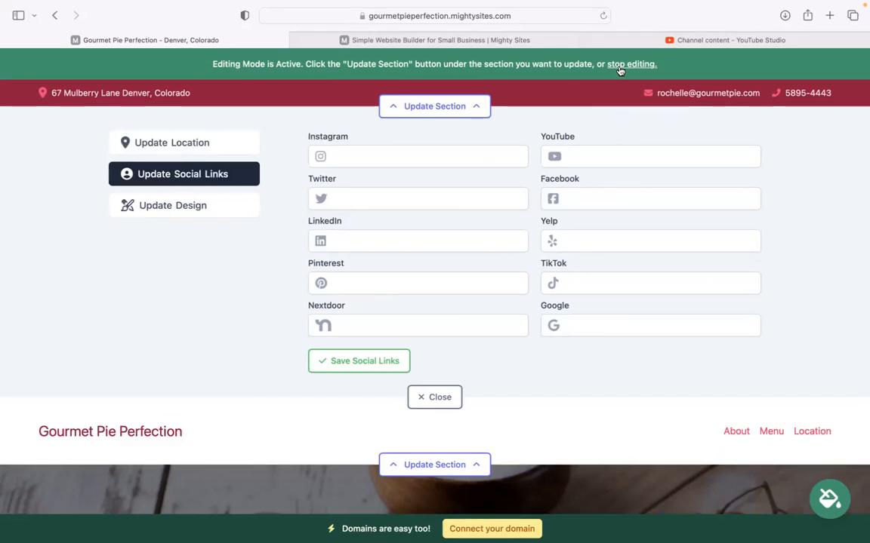
left_click(424, 400)
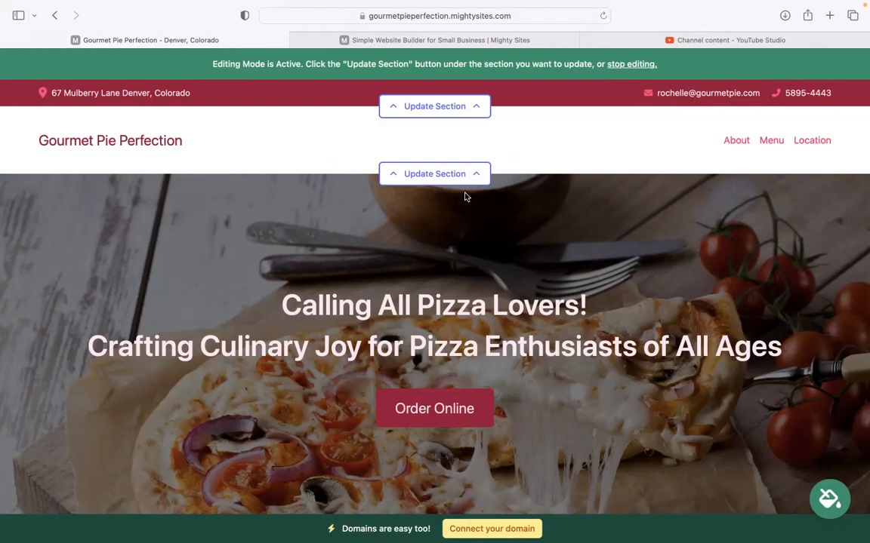
Upload the Mighty Sites logo image as the header logo, save it, and fine-tune its size.
left_click(449, 175)
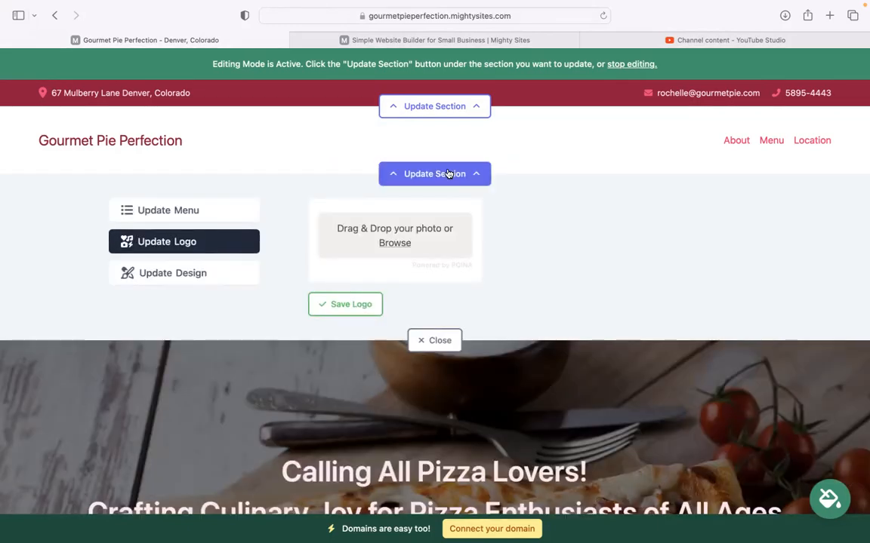
left_click(396, 243)
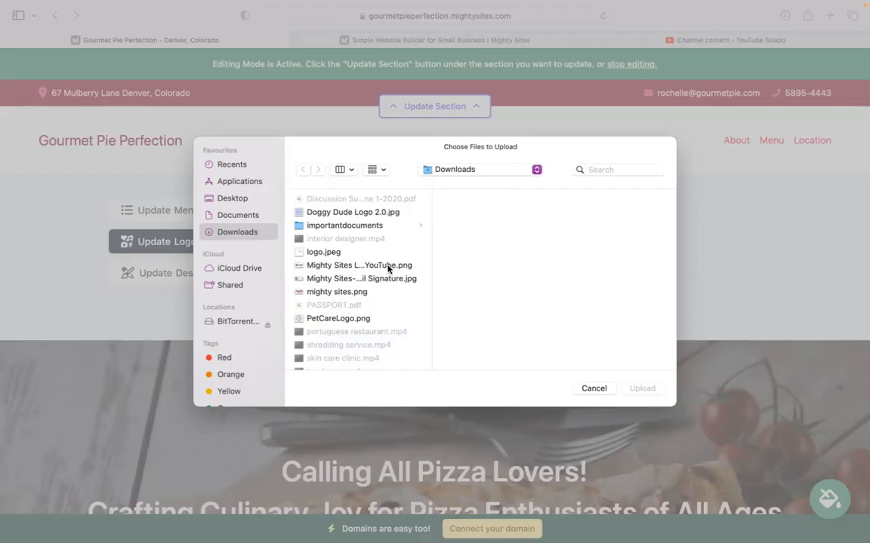
left_click(388, 268)
left_click(643, 388)
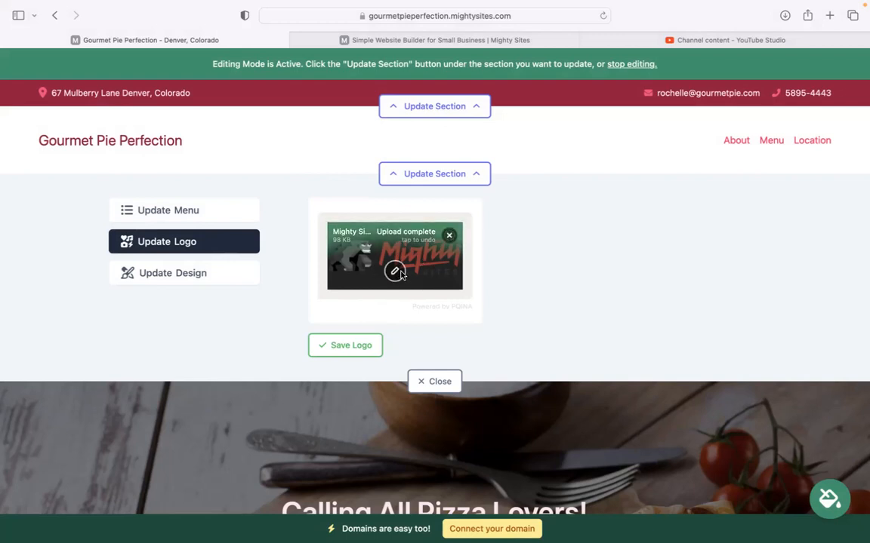
left_click(374, 346)
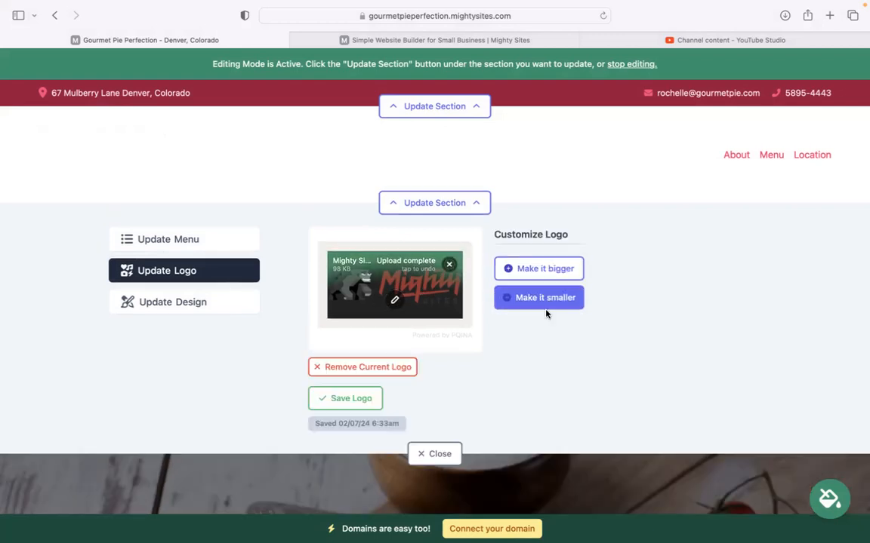
left_click(551, 273)
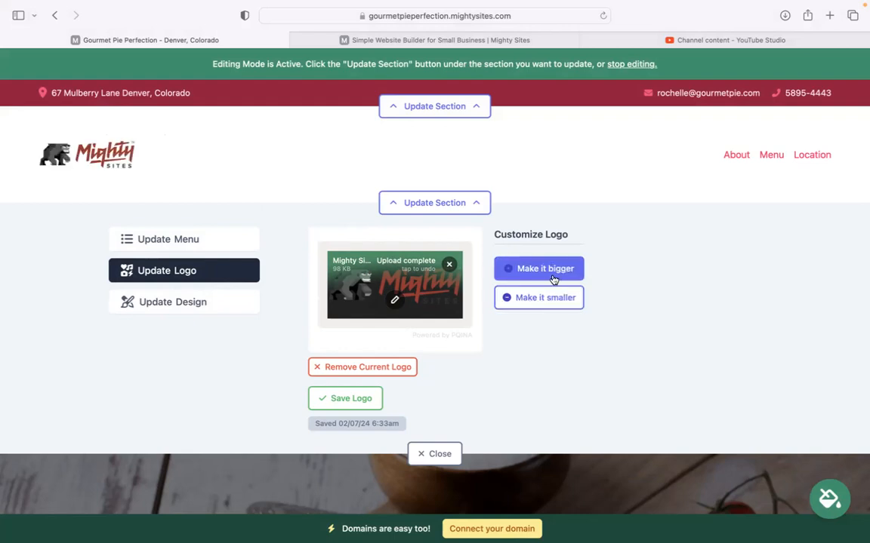
left_click(555, 305)
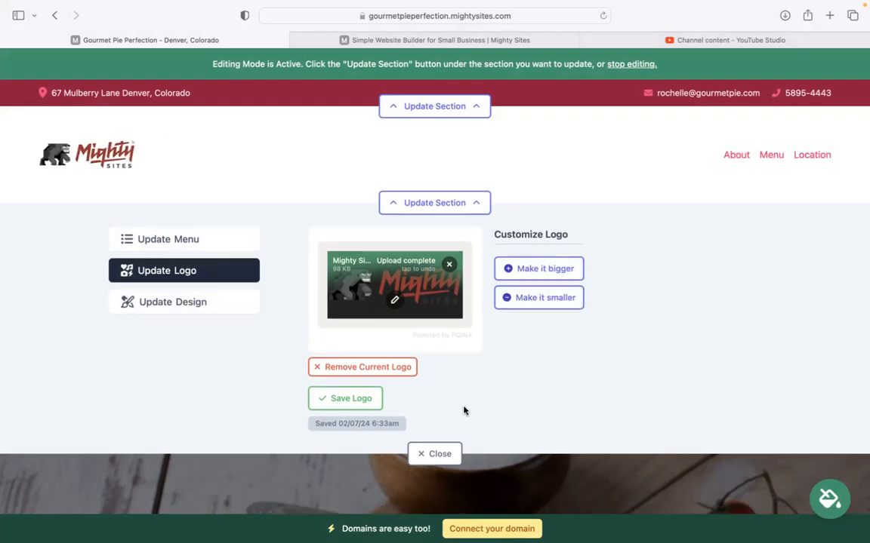
scroll(379, 270, "down", 4)
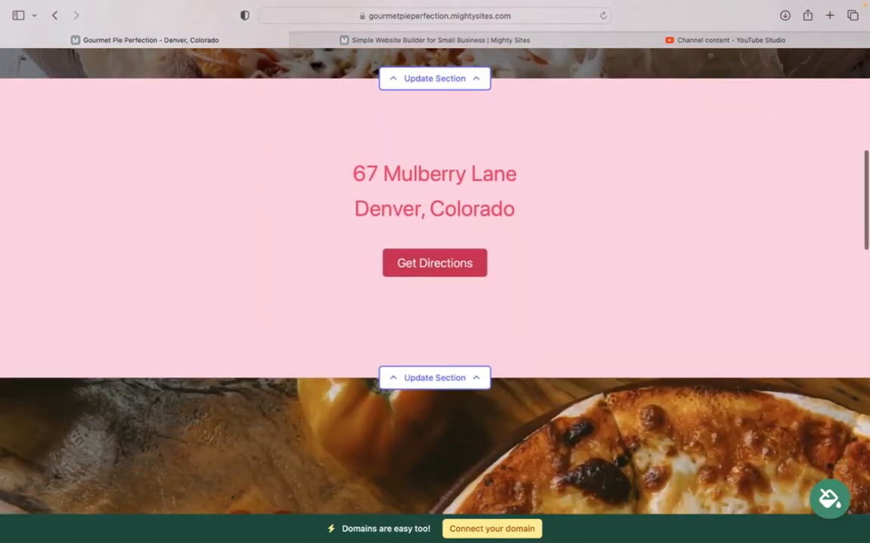
Page through the colour themes, then apply and save the red-and-white theme.
scroll(435, 271, "up", 5)
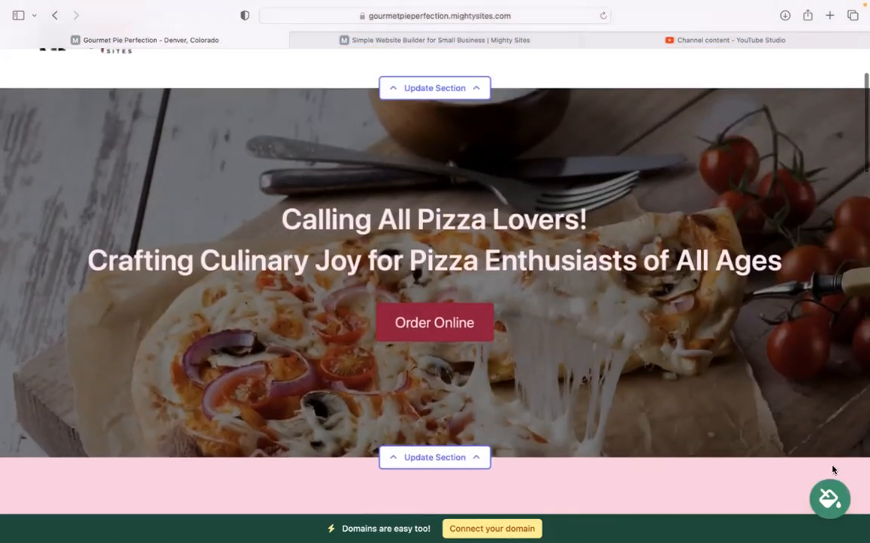
left_click(829, 495)
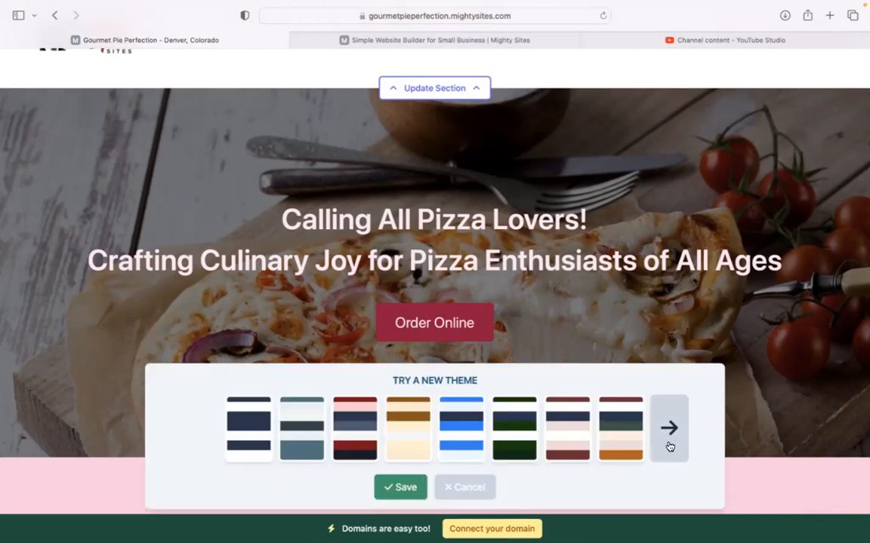
left_click(668, 446)
left_click(669, 447)
left_click(669, 447)
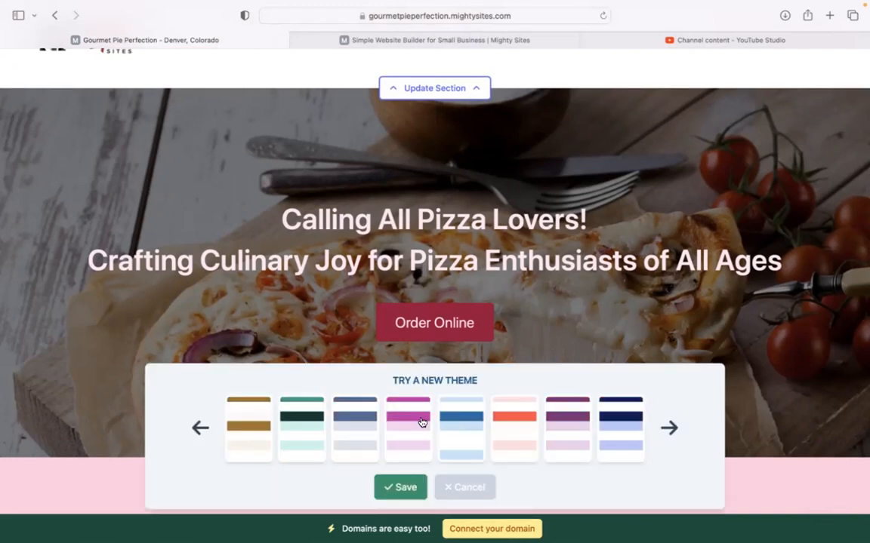
left_click(669, 423)
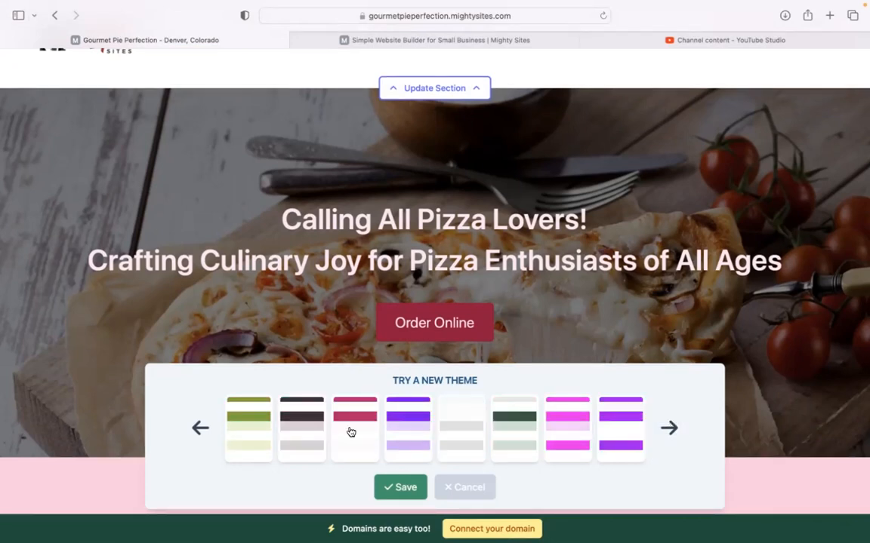
left_click(346, 423)
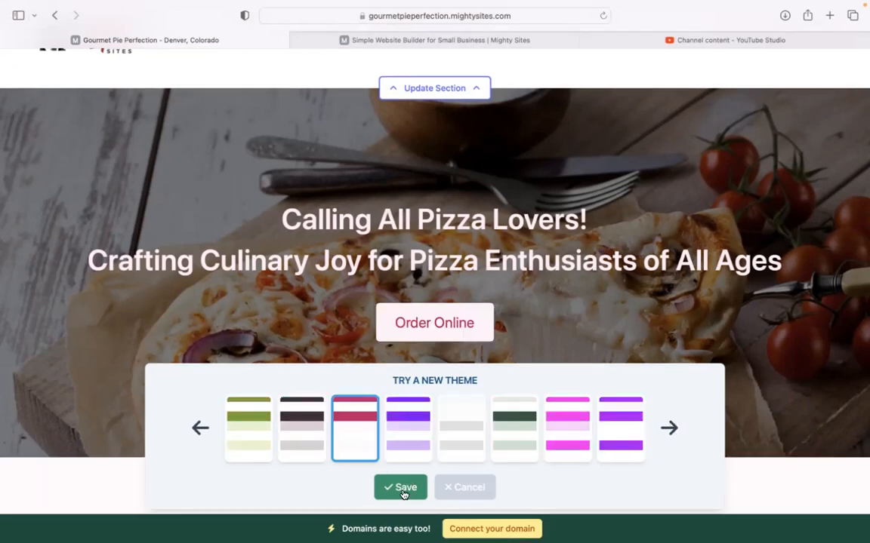
left_click(401, 488)
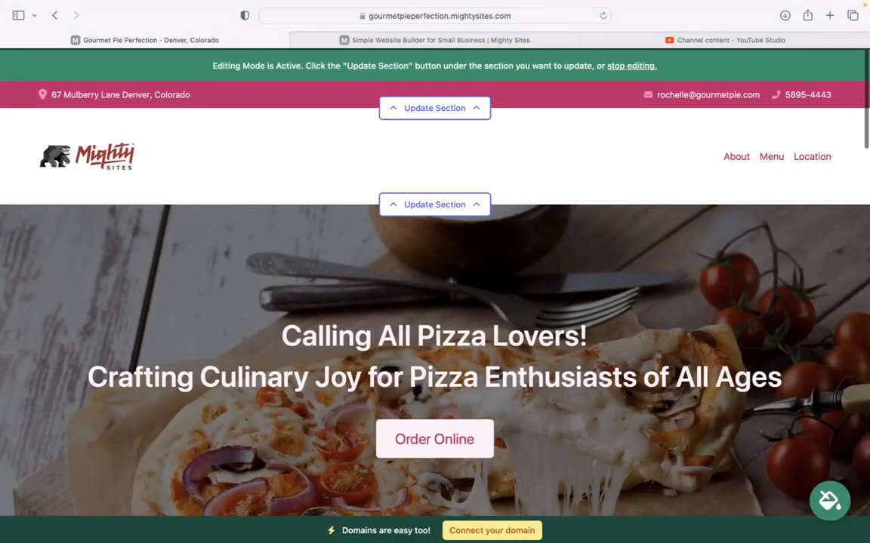
scroll(435, 279, "down", 5)
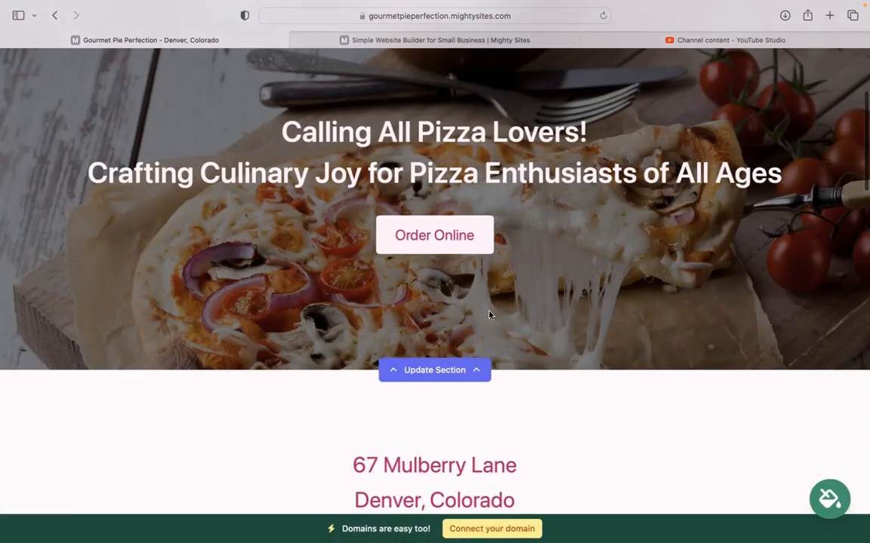
Open the hero's image options, browse the stock photo library, then return to all photo options.
left_click(426, 376)
scroll(201, 292, "down", 5)
left_click(219, 304)
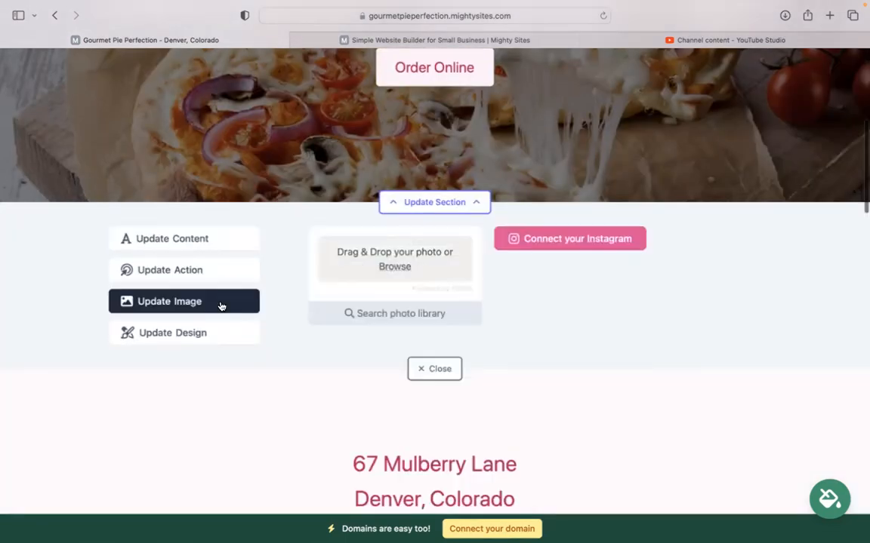
scroll(211, 290, "up", 5)
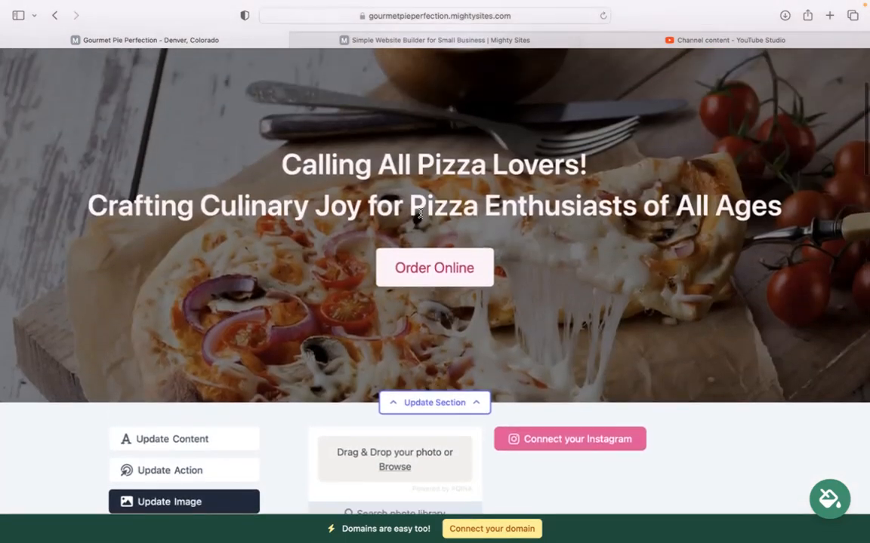
scroll(401, 277, "down", 2)
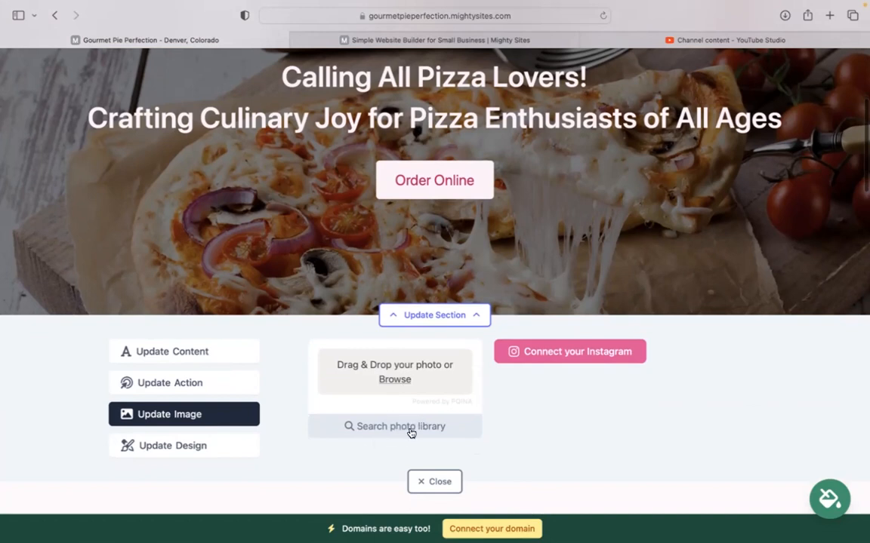
left_click(403, 428)
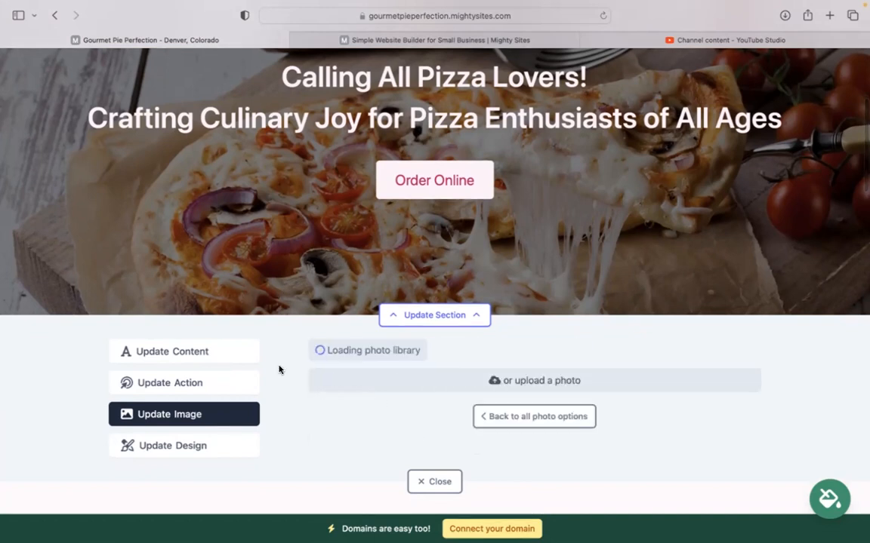
scroll(278, 367, "down", 5)
scroll(648, 419, "down", 4)
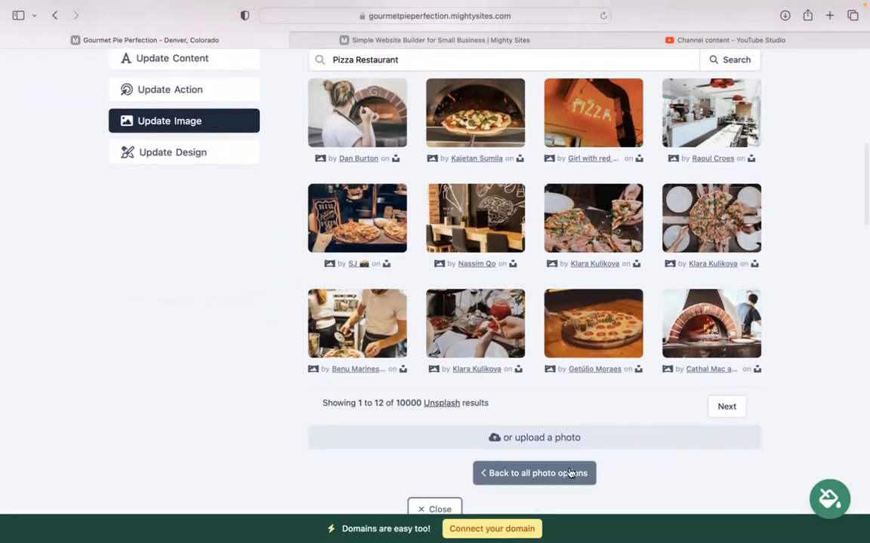
left_click(568, 474)
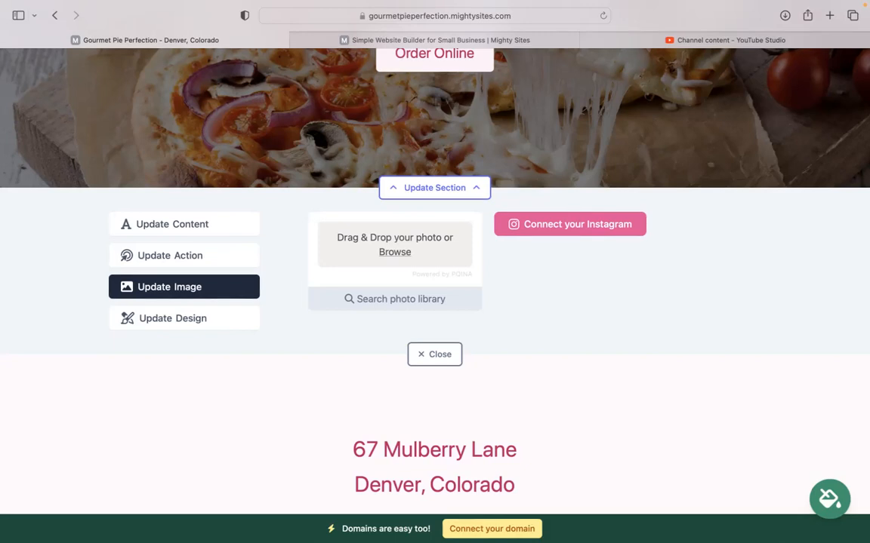
scroll(687, 208, "up", 2)
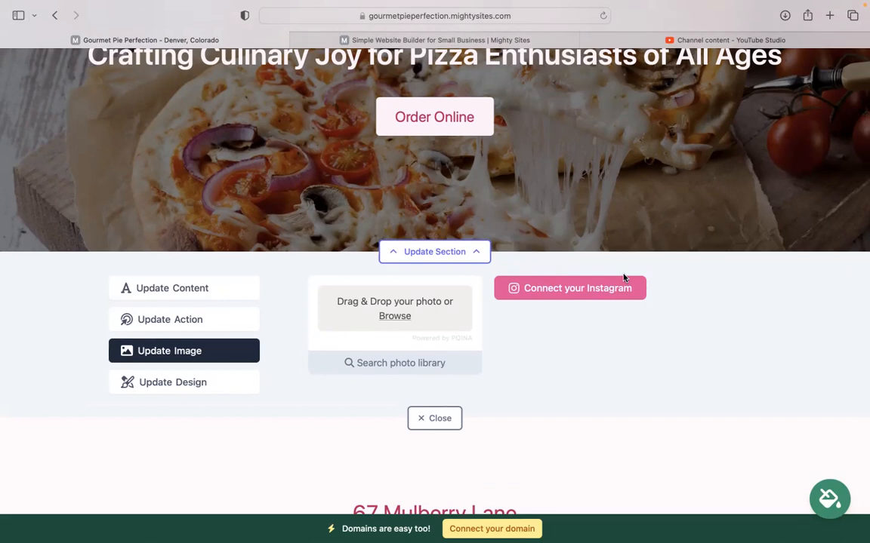
Replace the hero button text 'Order Online' with 'View our Menu', leaving its link unchanged, and close the editor.
left_click(175, 320)
scroll(351, 176, "up", 3)
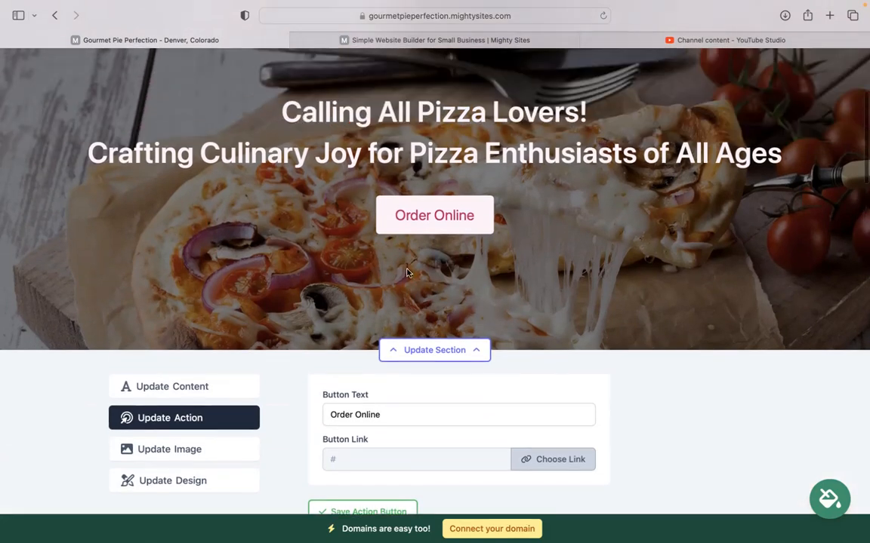
left_click(325, 417)
key("super+a")
type("View our M")
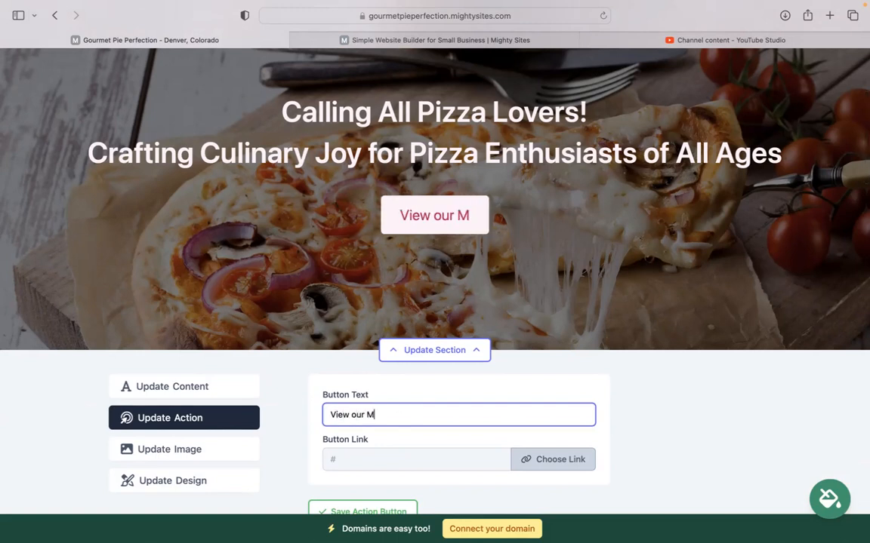
type("enu")
left_click(555, 456)
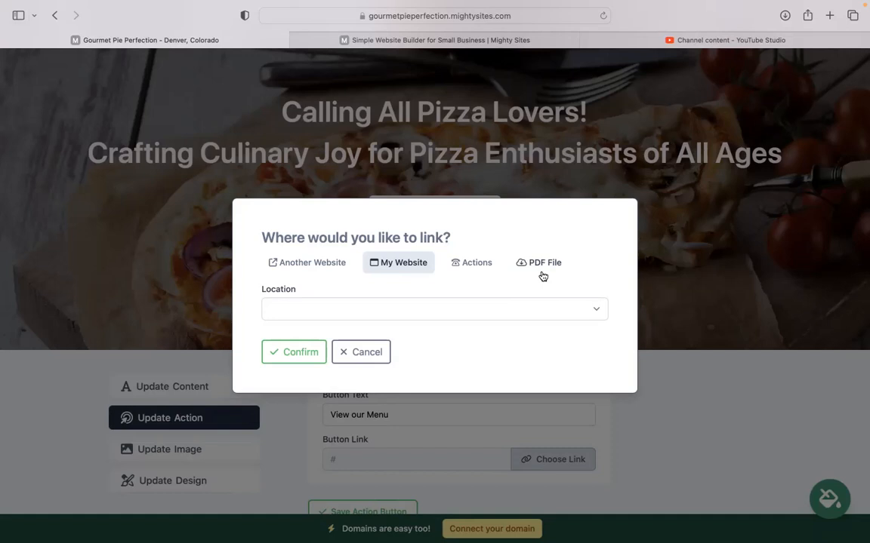
left_click(361, 352)
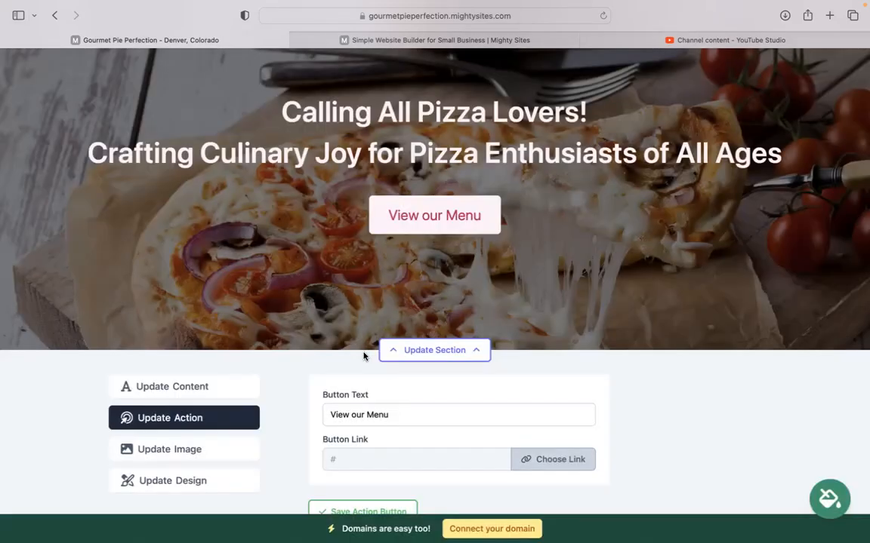
scroll(422, 407, "down", 3)
left_click(429, 433)
scroll(484, 393, "down", 5)
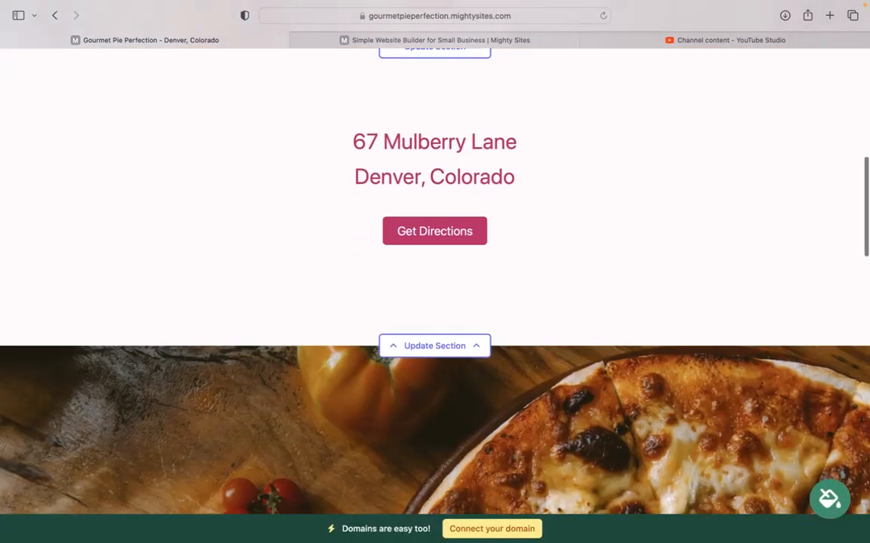
left_click(436, 360)
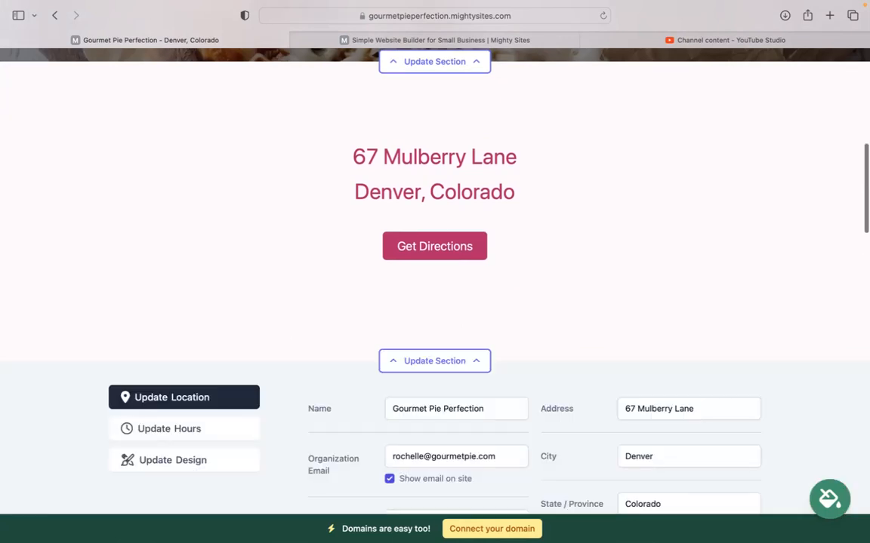
scroll(213, 326, "down", 1)
left_click(213, 367)
scroll(213, 370, "down", 3)
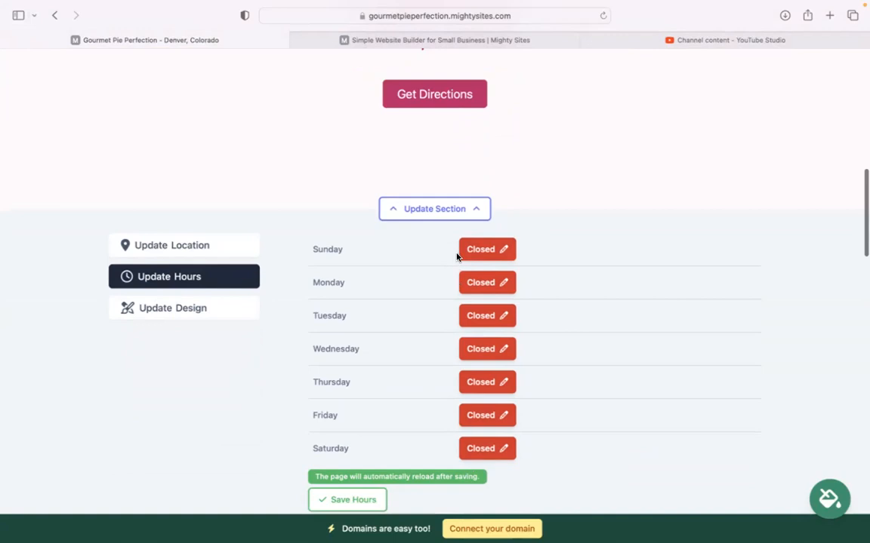
scroll(458, 457, "down", 1)
scroll(368, 458, "down", 1)
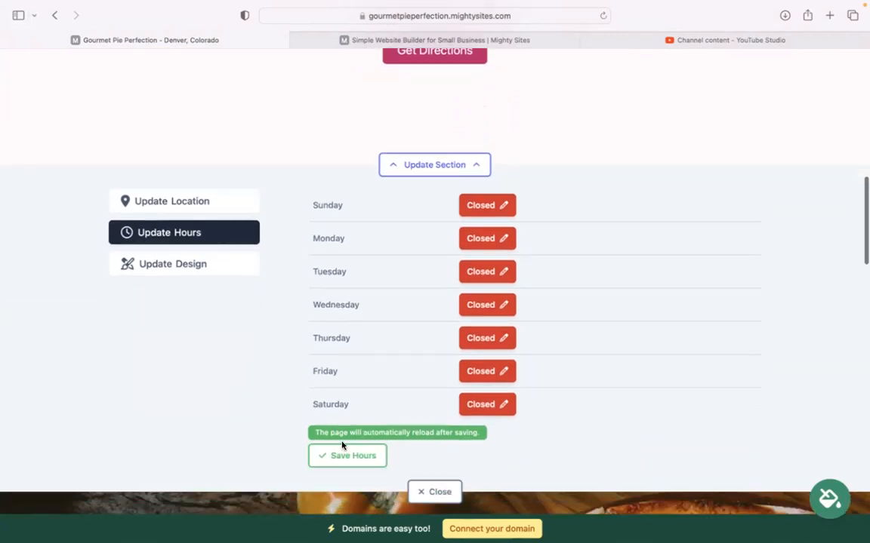
scroll(449, 433, "down", 2)
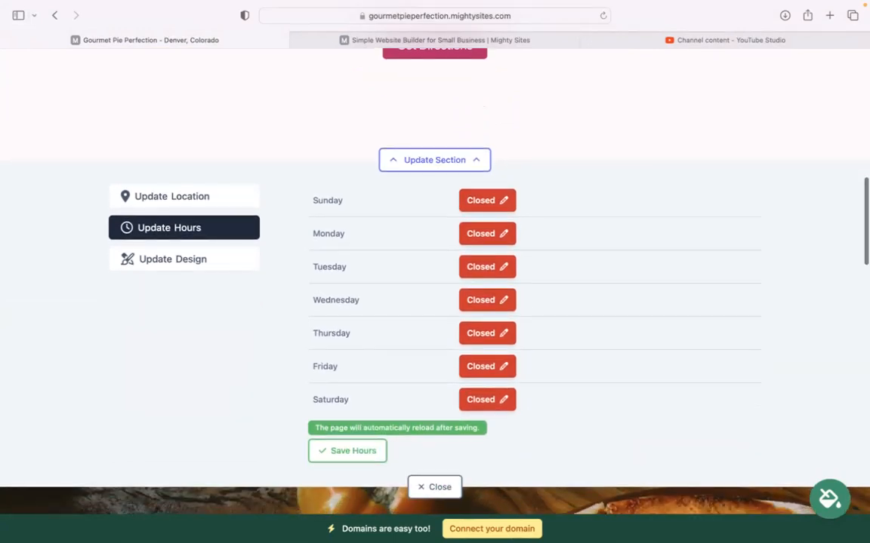
left_click(443, 425)
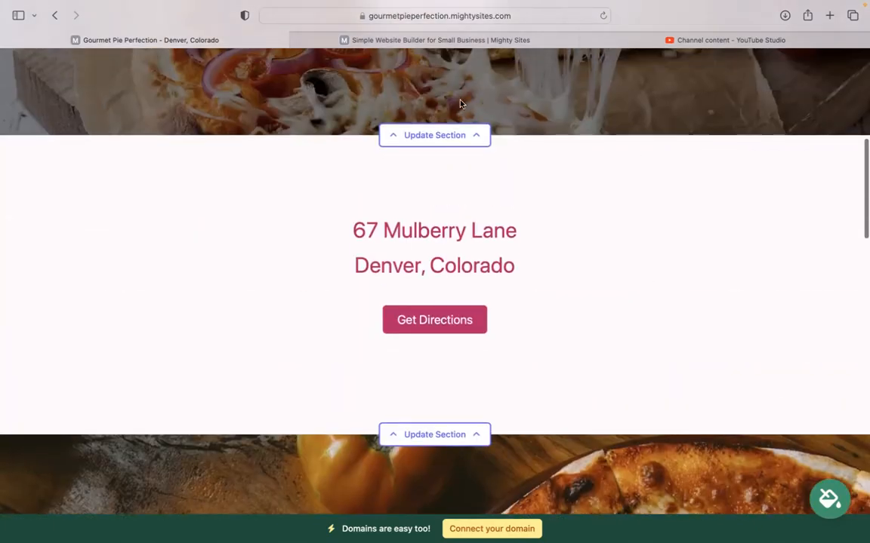
scroll(435, 271, "down", 10)
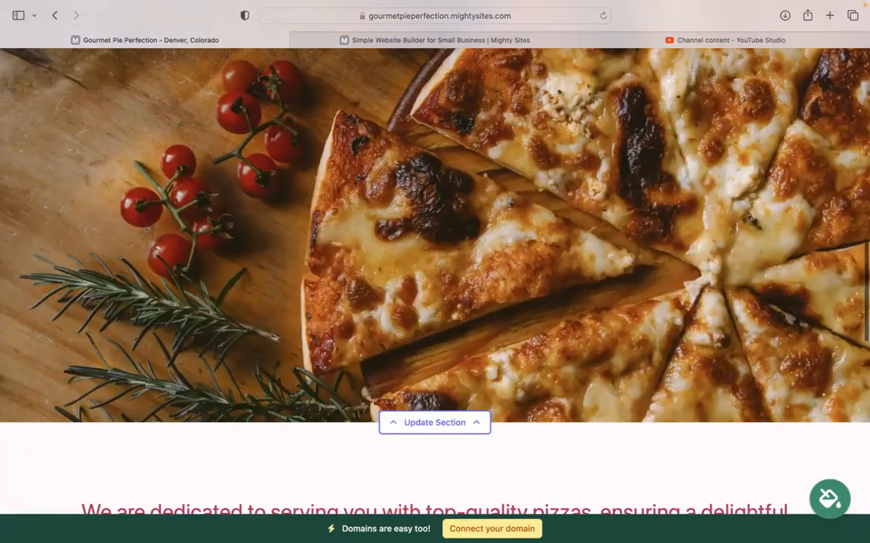
scroll(433, 464, "down", 8)
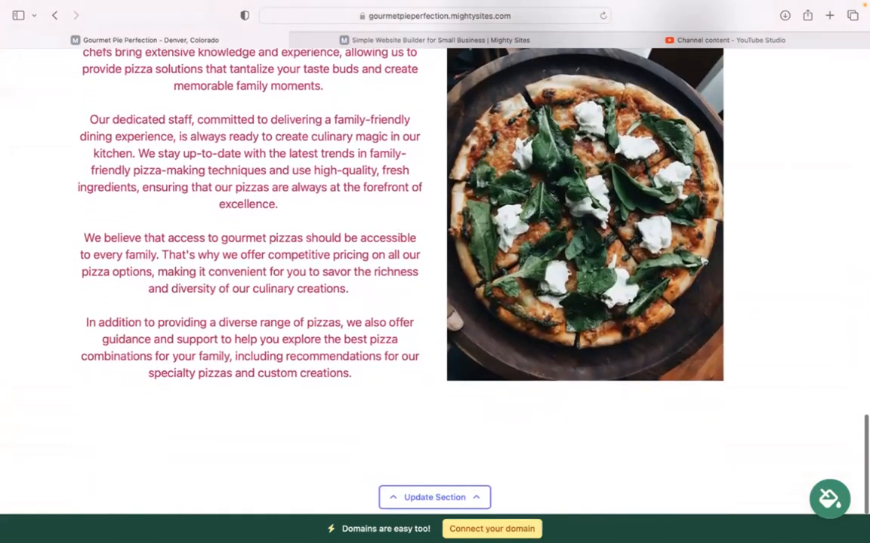
scroll(435, 271, "up", 9)
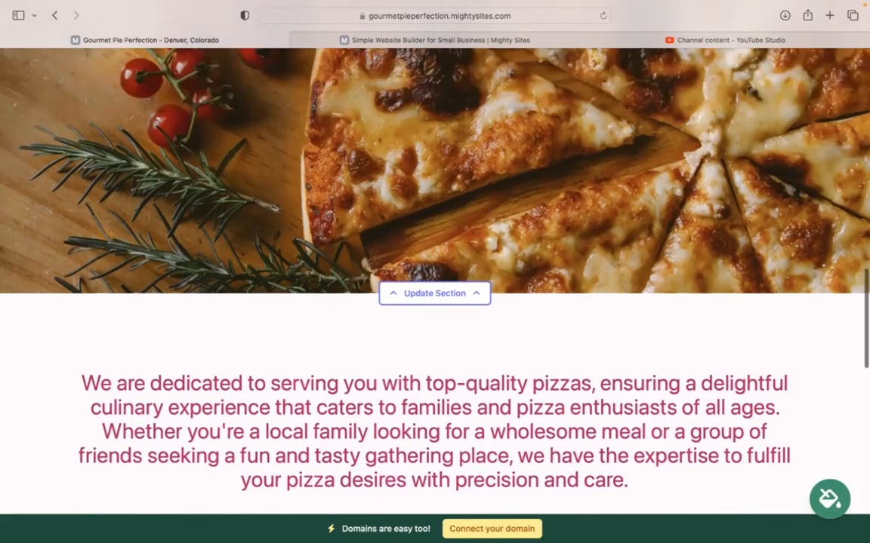
scroll(434, 272, "up", 3)
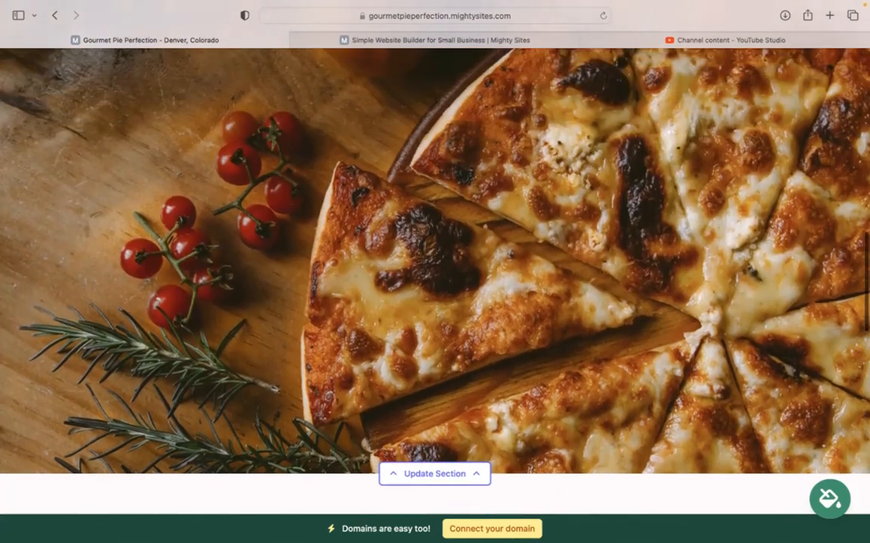
scroll(435, 272, "up", 1)
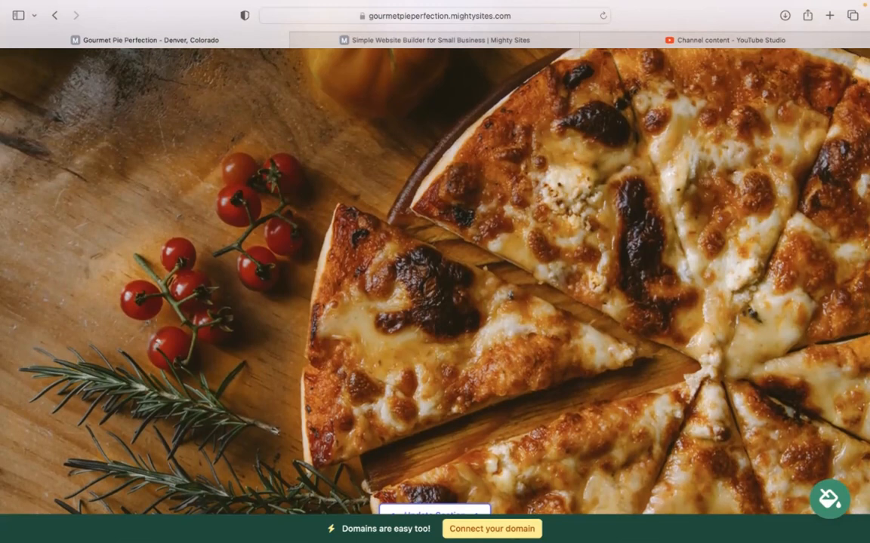
scroll(435, 272, "up", 10)
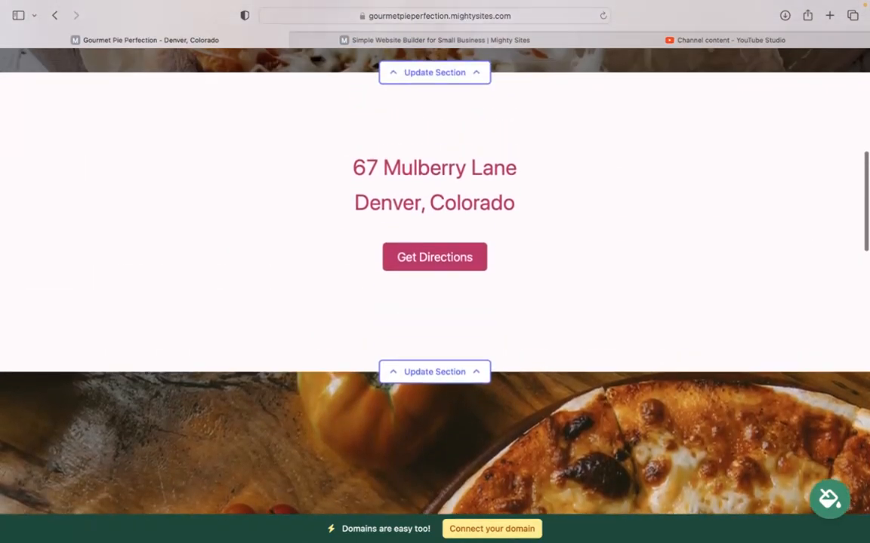
scroll(434, 272, "up", 2)
scroll(434, 271, "up", 2)
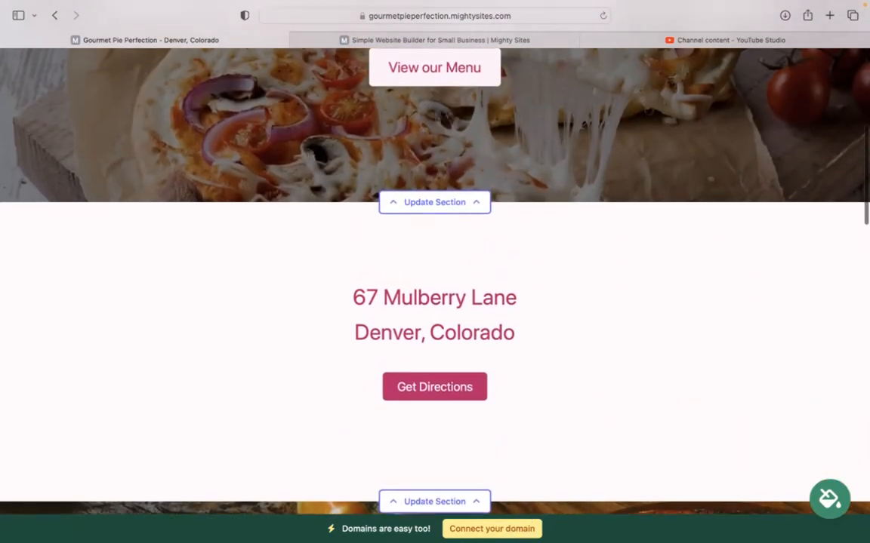
scroll(435, 271, "up", 6)
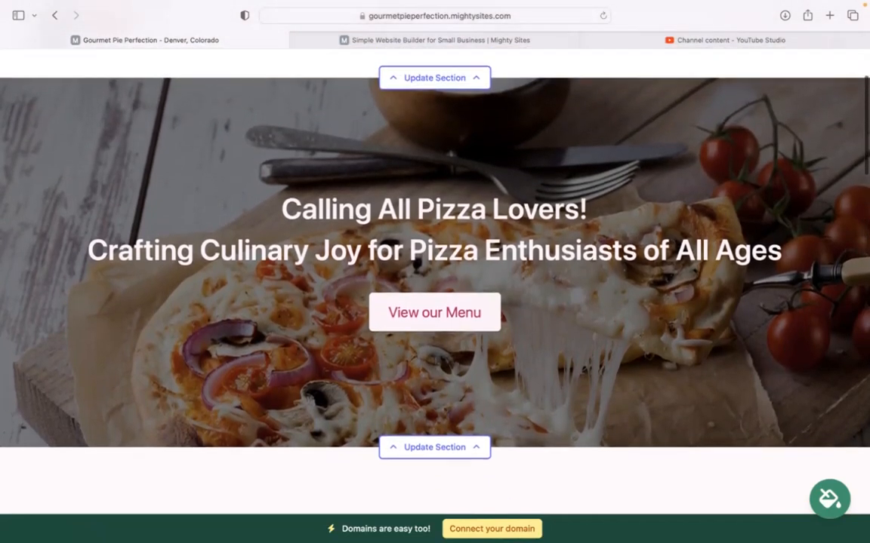
scroll(435, 272, "up", 2)
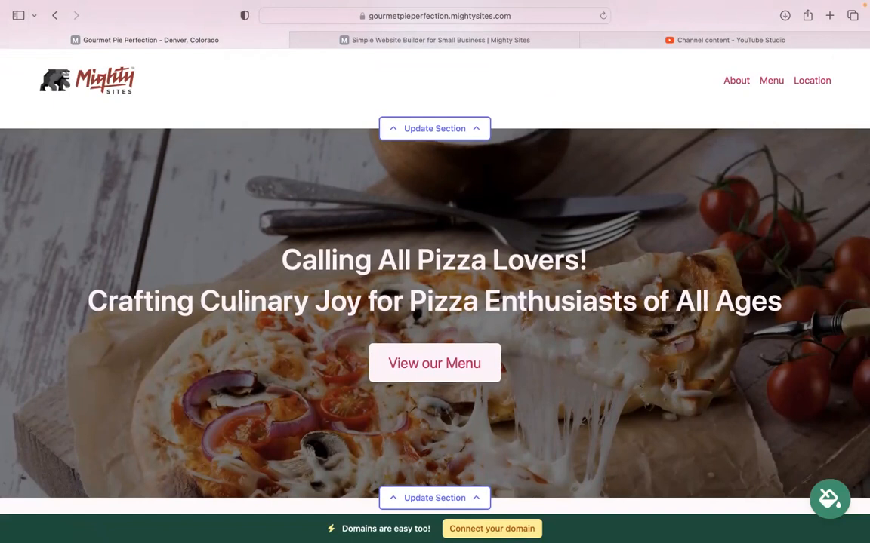
mouse_move(591, 6)
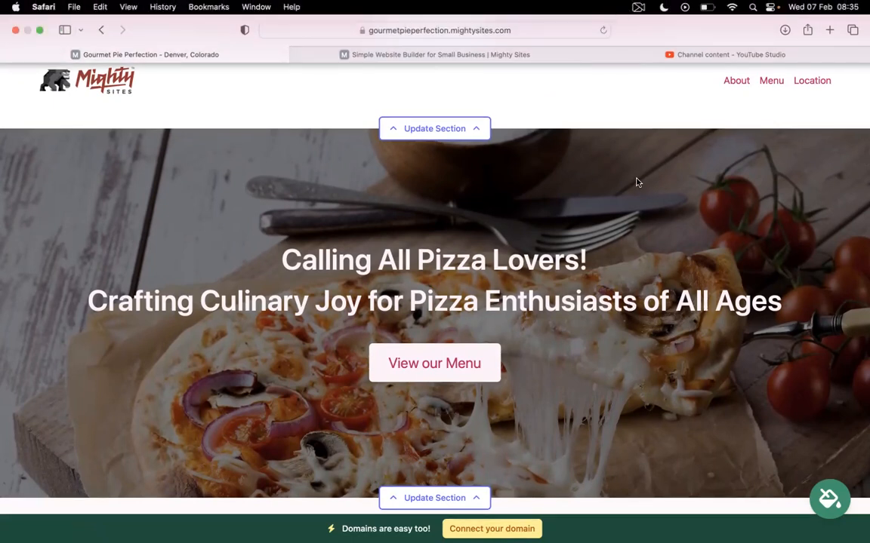